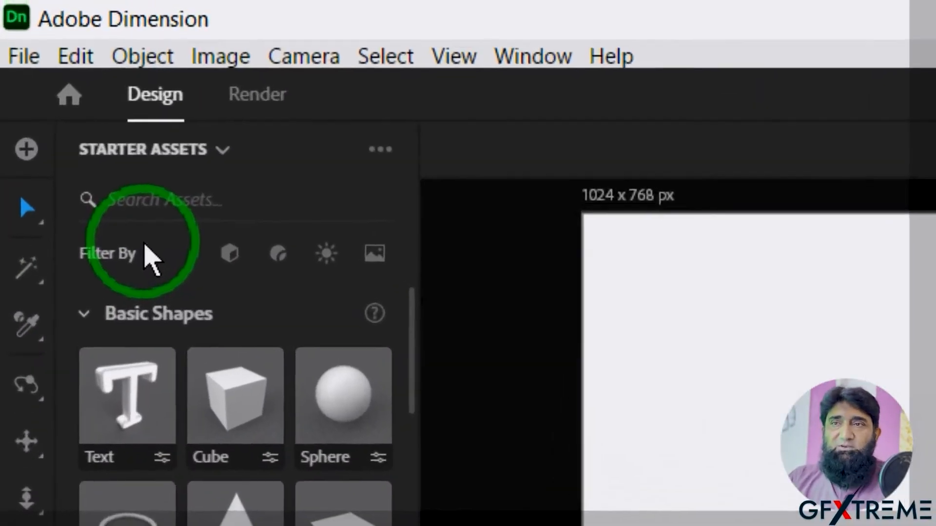
- Add a default Cube from Starter Assets' Basic Shapes to the centre of the empty scene
{"action": "left_click", "coordinate": [133, 267]}
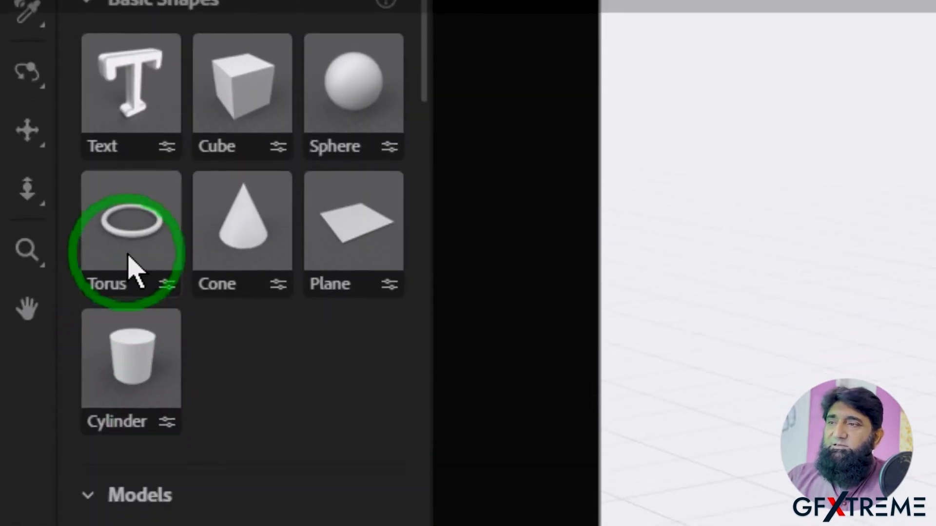
{"action": "left_click", "coordinate": [120, 71]}
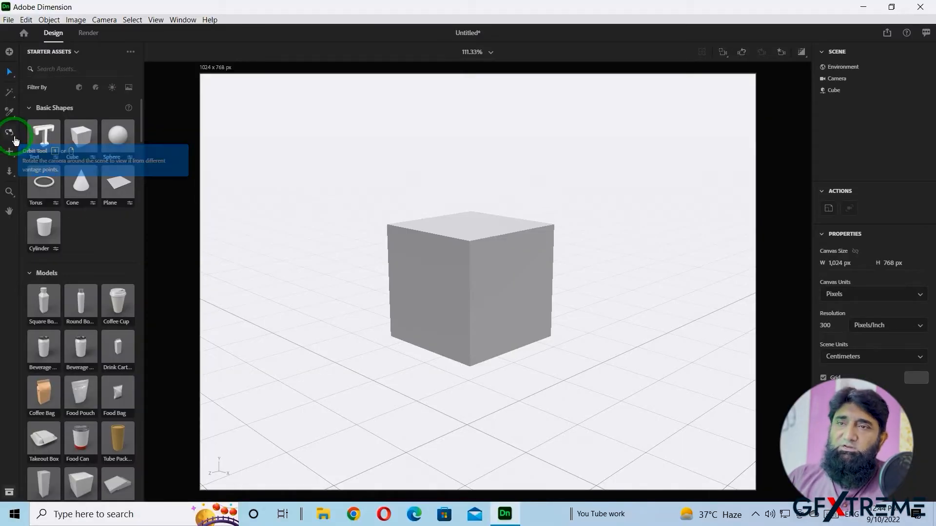
- Dolly the camera back, zoom in and pan so the cube is centred in the canvas
{"action": "left_click", "coordinate": [10, 173]}
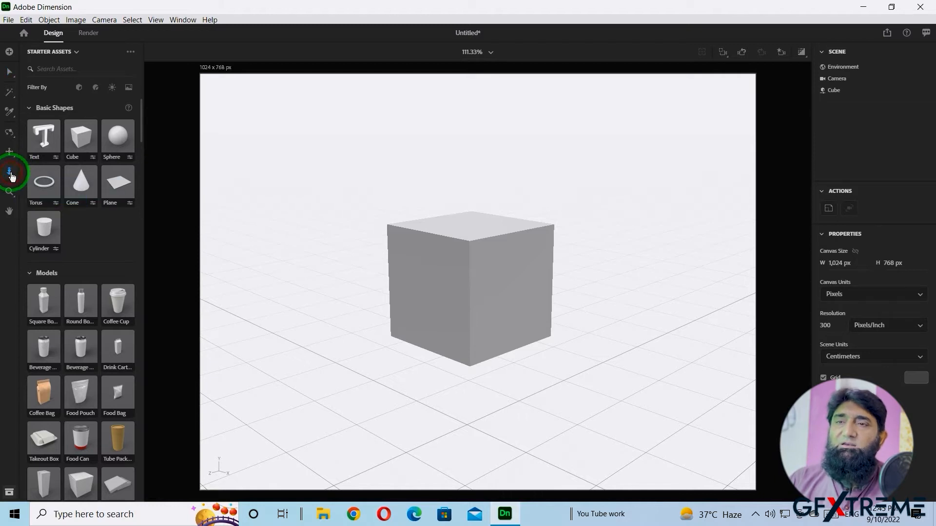
{"action": "mouse_move", "coordinate": [426, 265]}
{"action": "left_mouse_down"}
{"action": "mouse_move", "coordinate": [436, 338]}
{"action": "mouse_move", "coordinate": [437, 228]}
{"action": "mouse_move", "coordinate": [438, 319]}
{"action": "mouse_move", "coordinate": [439, 259]}
{"action": "left_mouse_up"}
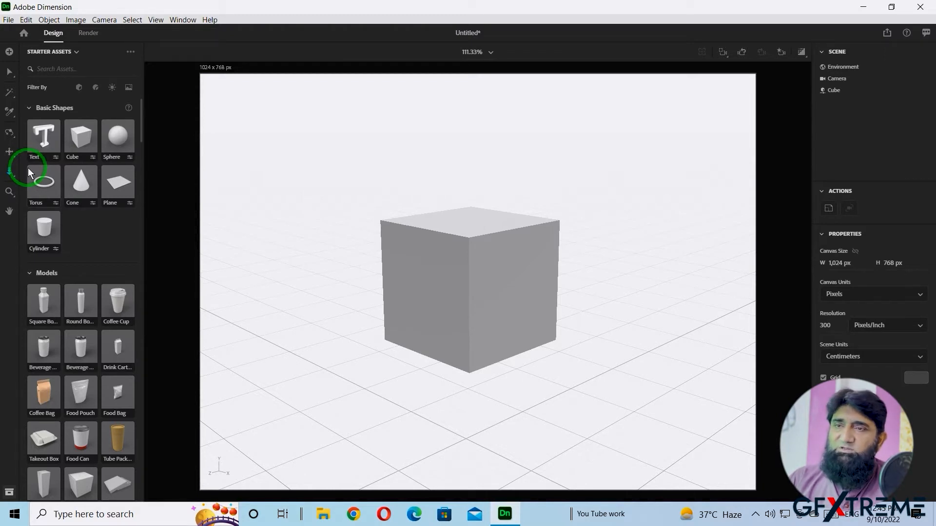
{"action": "key", "text": "z"}
{"action": "left_click_drag", "start_coordinate": [537, 288], "coordinate": [409, 200]}
{"action": "left_click", "coordinate": [9, 212]}
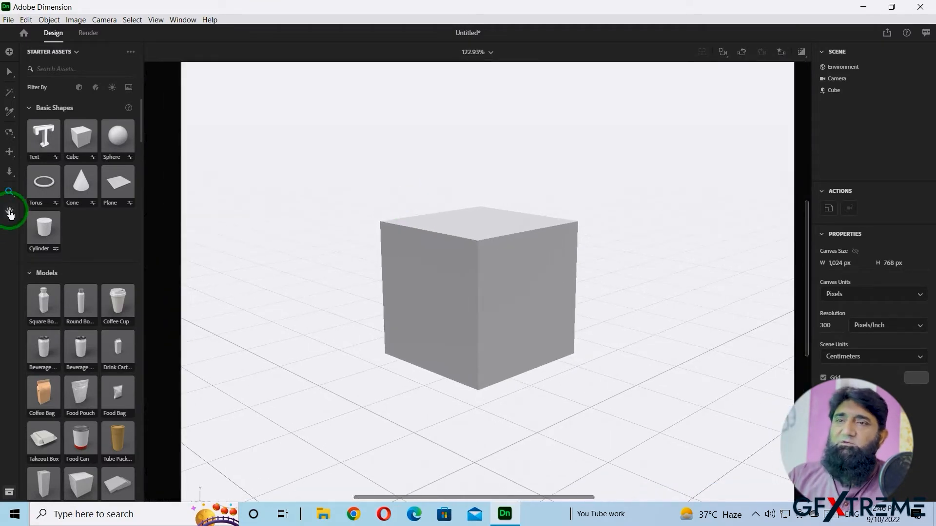
{"action": "left_click", "coordinate": [10, 212]}
{"action": "left_click_drag", "start_coordinate": [495, 305], "coordinate": [548, 328]}
- Select the cube and drag its plane-move handle to slide it right along the ground
{"action": "left_click", "coordinate": [11, 73]}
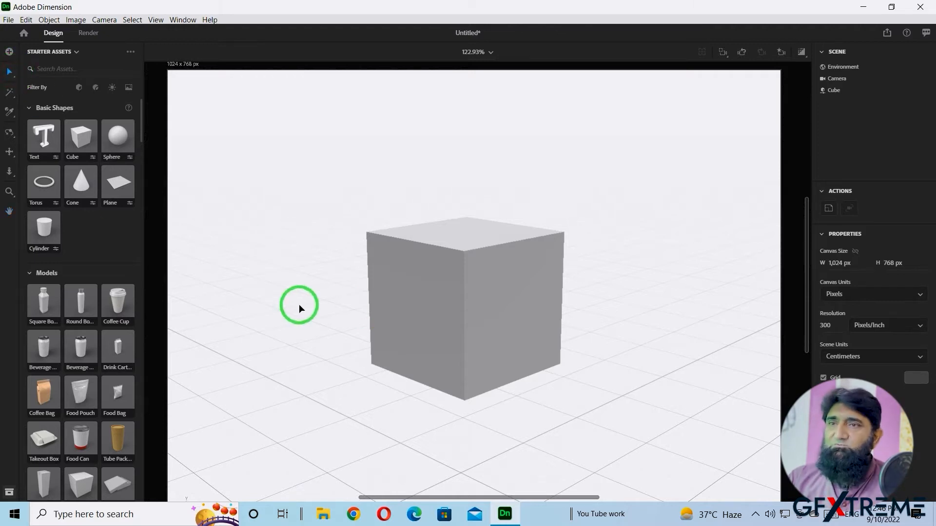
{"action": "left_click", "coordinate": [482, 310]}
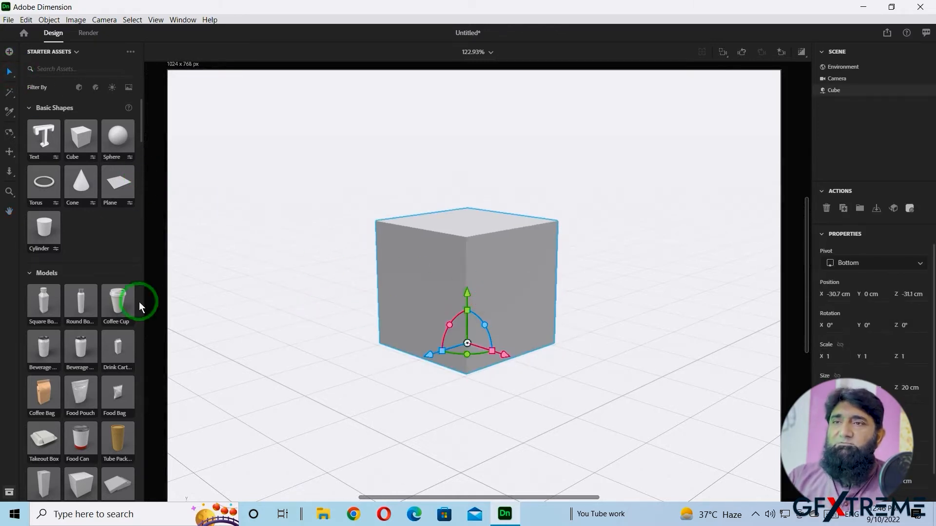
{"action": "scroll", "coordinate": [109, 353], "scroll_direction": "down", "scroll_amount": 15}
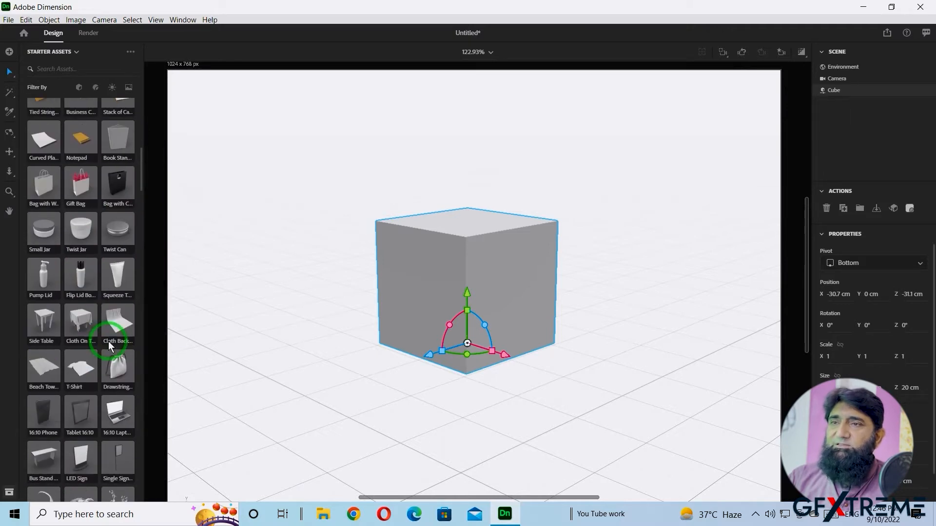
{"action": "scroll", "coordinate": [108, 336], "scroll_direction": "up", "scroll_amount": 15}
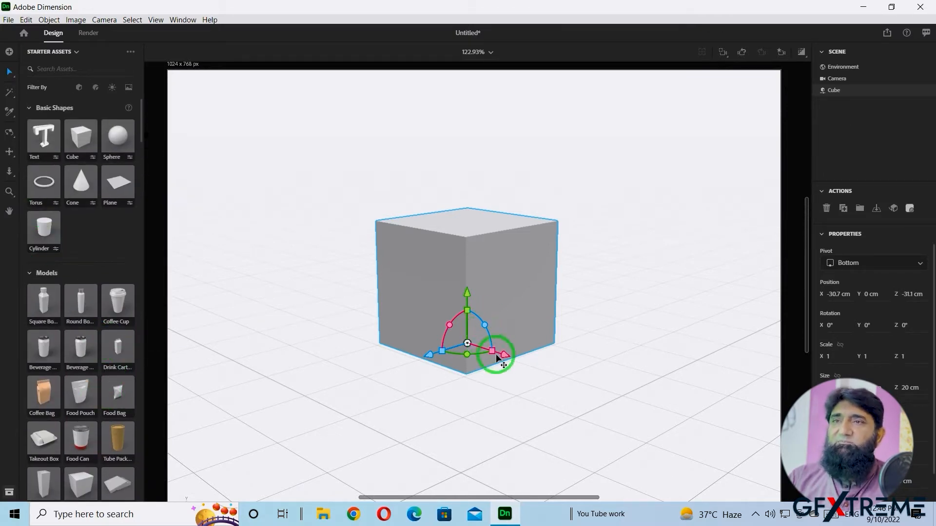
{"action": "left_click_drag", "start_coordinate": [498, 346], "coordinate": [587, 347]}
- Add the default 'Lorem ipsum' 3D text and slide it left to X -31.8 cm, before the cube
{"action": "left_click", "coordinate": [39, 138]}
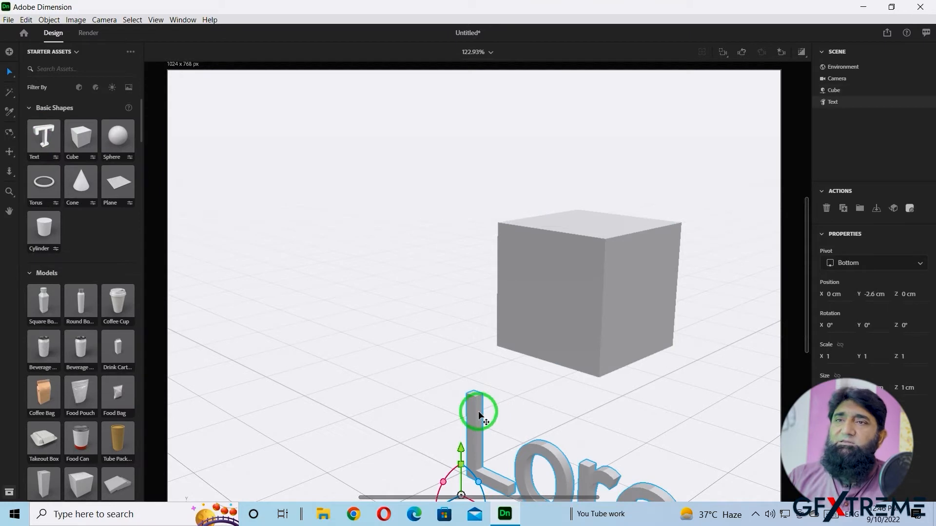
{"action": "left_click_drag", "start_coordinate": [527, 387], "coordinate": [483, 335]}
{"action": "middle_click_drag", "start_coordinate": [555, 376], "coordinate": [457, 295]}
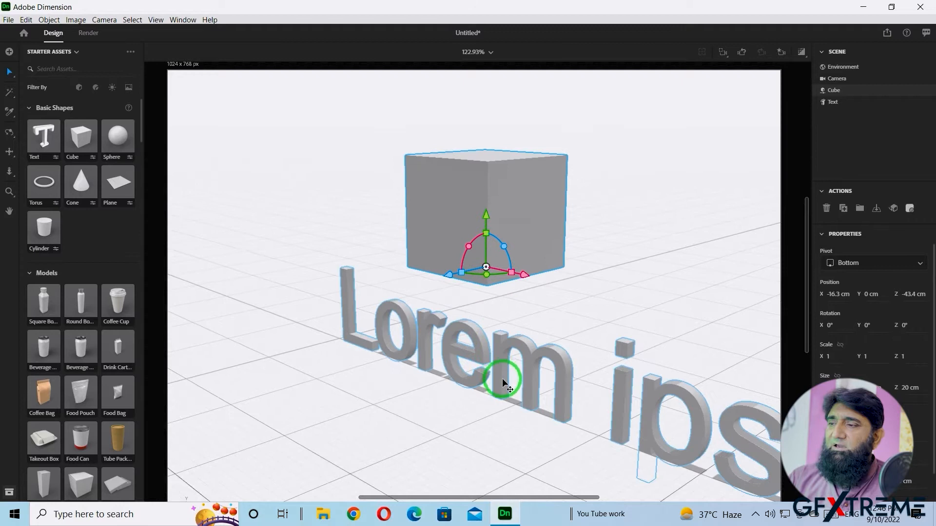
{"action": "left_click", "coordinate": [478, 351]}
{"action": "left_click_drag", "start_coordinate": [320, 343], "coordinate": [194, 289]}
{"action": "middle_click_drag", "start_coordinate": [295, 291], "coordinate": [325, 294]}
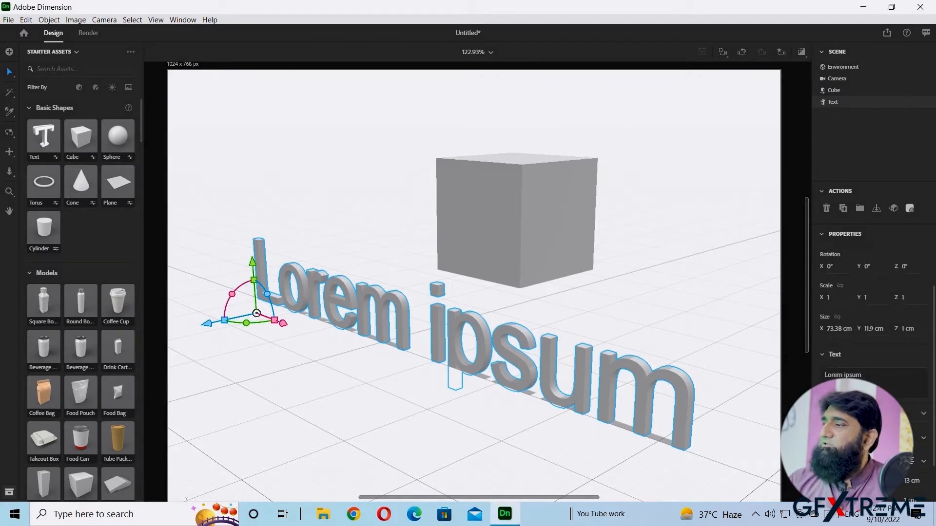
- Replace 'Lorem ipsum' with the person's full name, try Scale X 2, then revert to scale 1
{"action": "left_click", "coordinate": [861, 379]}
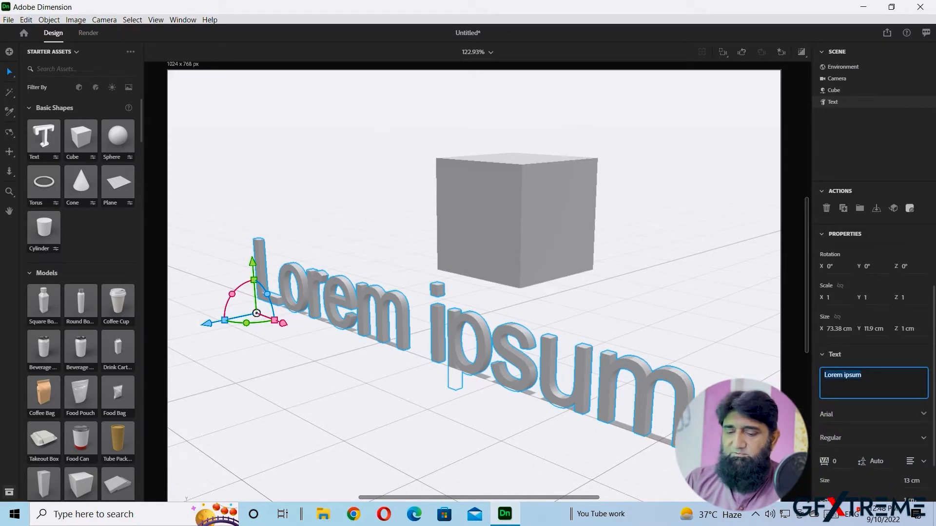
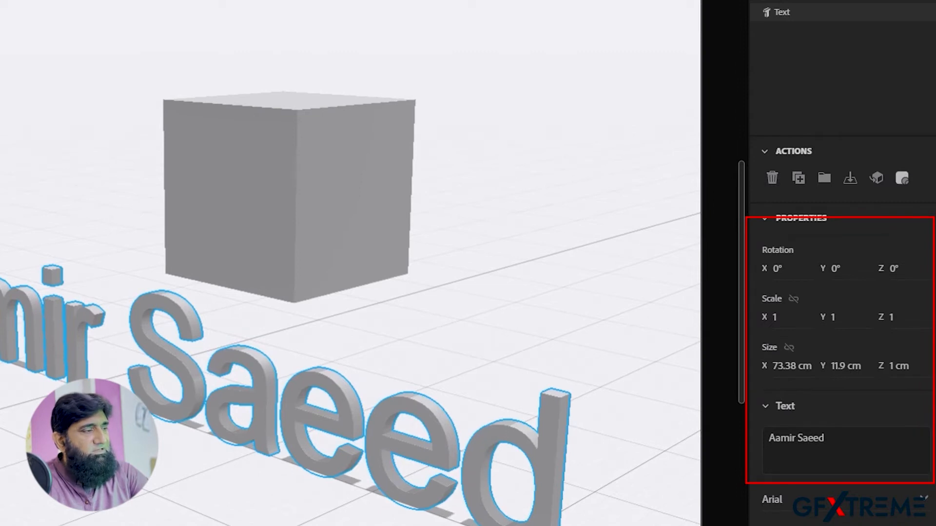
{"action": "left_click", "coordinate": [784, 318]}
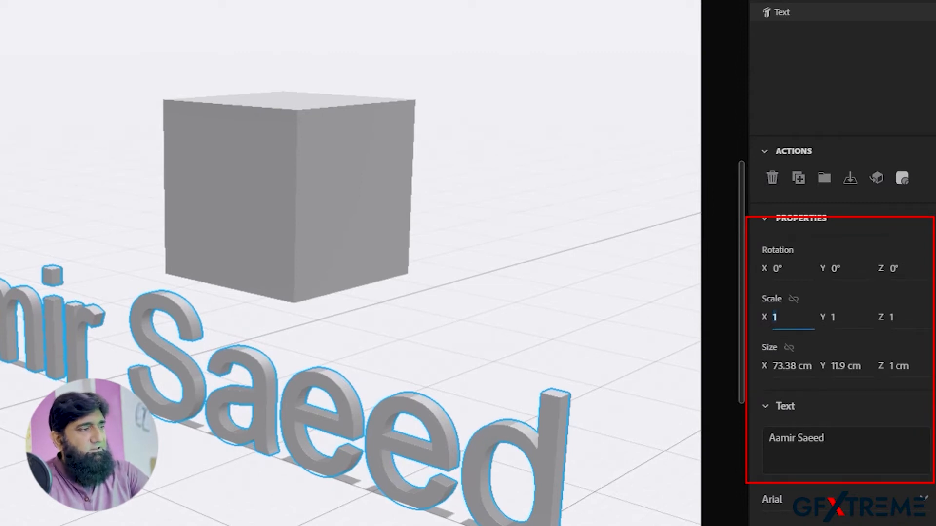
{"action": "key", "text": "Return"}
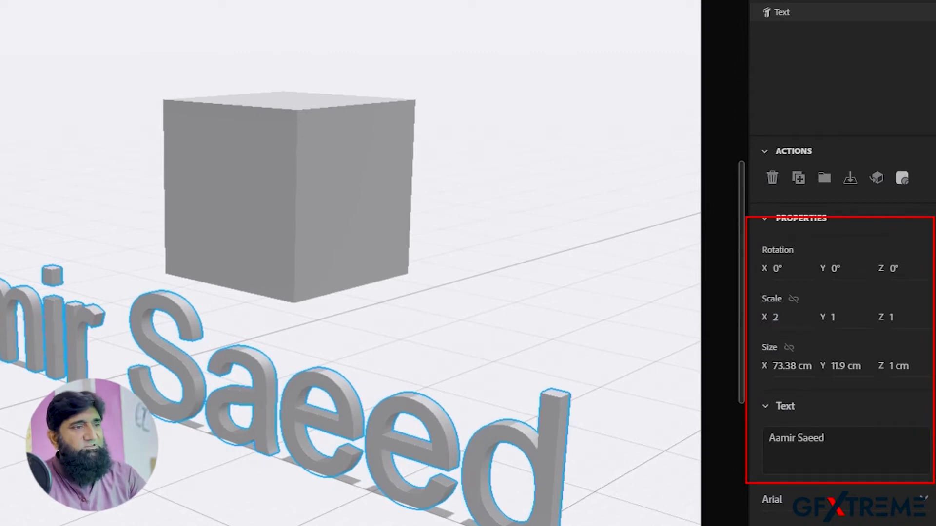
{"action": "left_click", "coordinate": [784, 318]}
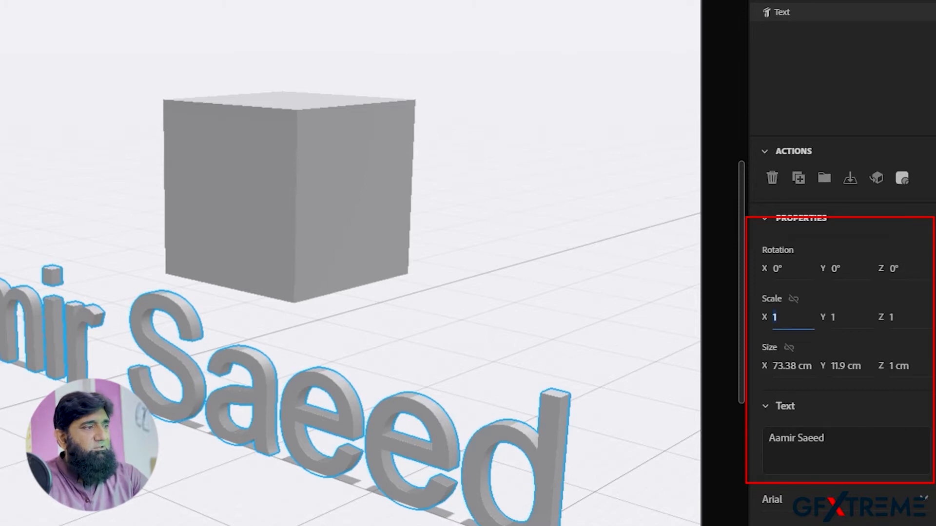
{"action": "key", "text": "Return"}
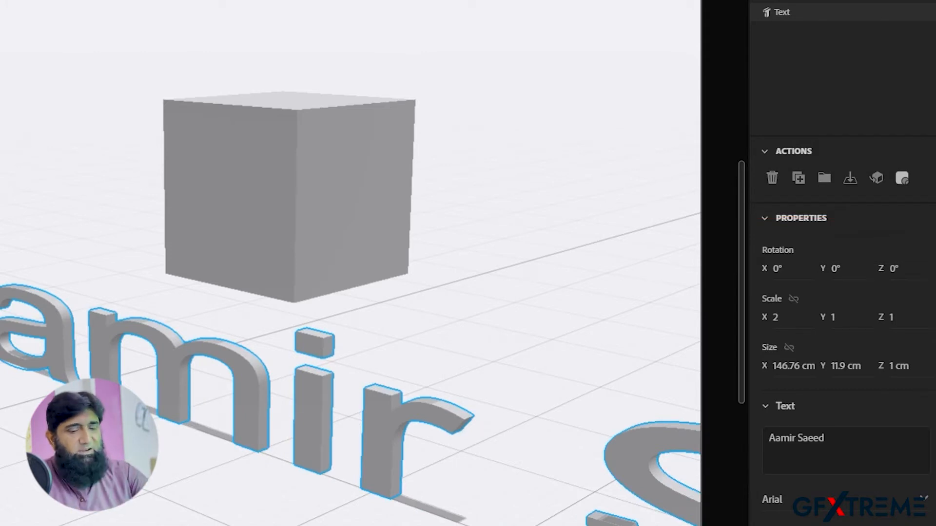
{"action": "key", "text": "ctrl+z"}
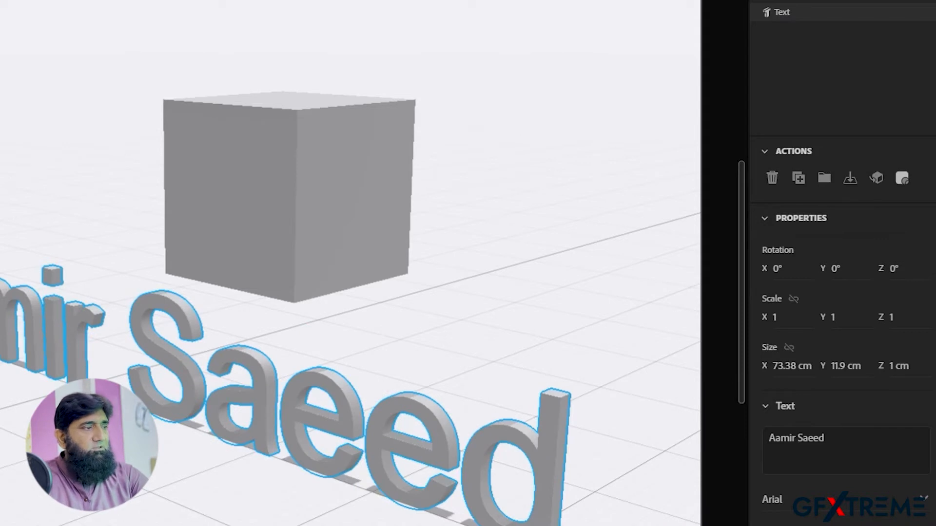
{"action": "scroll", "coordinate": [843, 371], "scroll_direction": "down", "scroll_amount": 2}
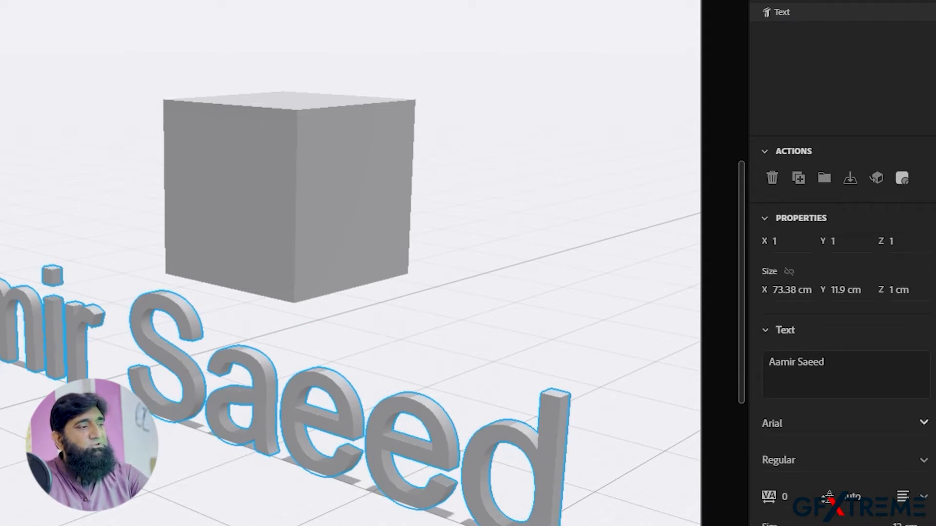
- Change the 3D text's font to Berlin Sans FB Demi in Bold
{"action": "left_click", "coordinate": [923, 423]}
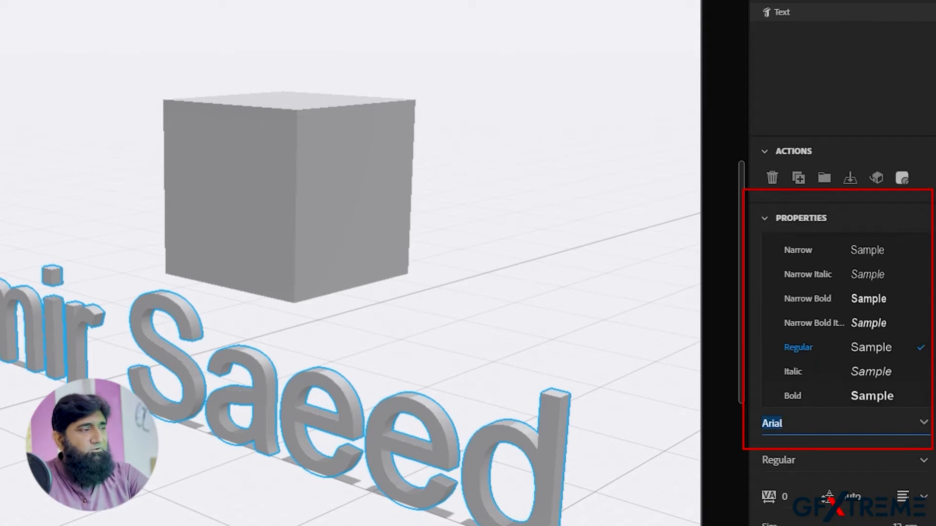
{"action": "scroll", "coordinate": [843, 322], "scroll_direction": "down", "scroll_amount": 5}
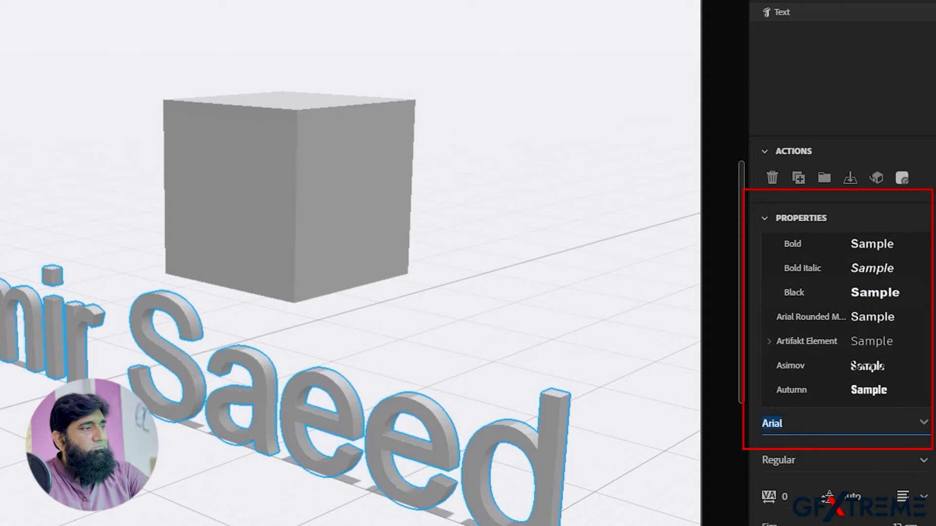
{"action": "scroll", "coordinate": [843, 317], "scroll_direction": "down", "scroll_amount": 3}
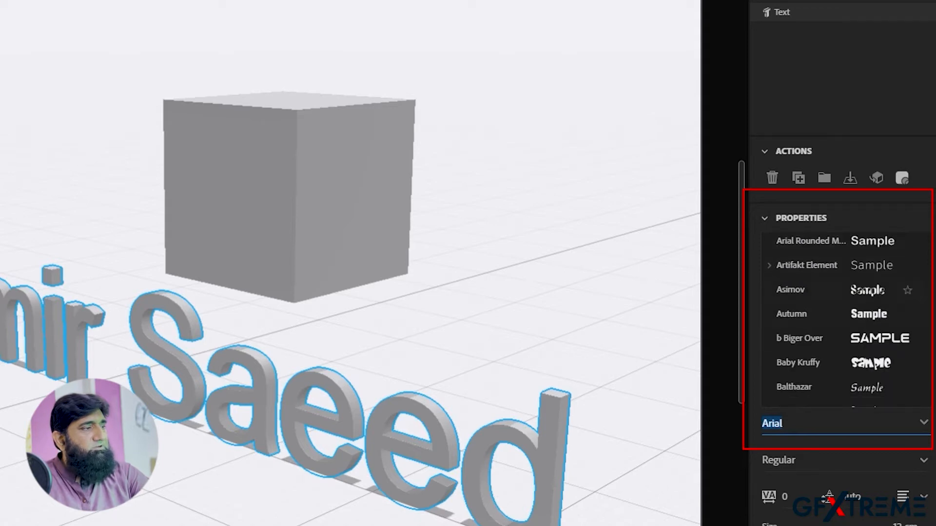
{"action": "left_click", "coordinate": [809, 290]}
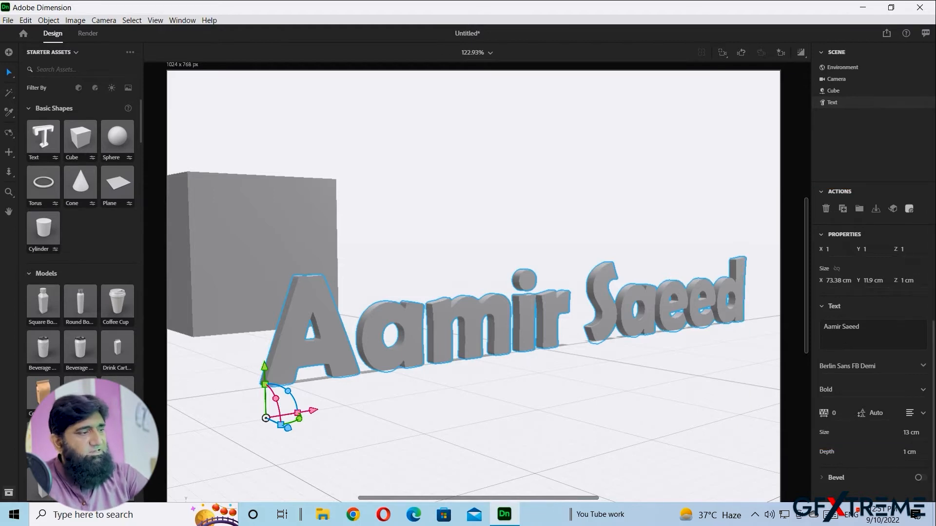
- Set the text Size to 9 cm and Depth to 5 cm, framing the cube and text together
{"action": "left_click", "coordinate": [911, 433]}
{"action": "left_click", "coordinate": [911, 433]}
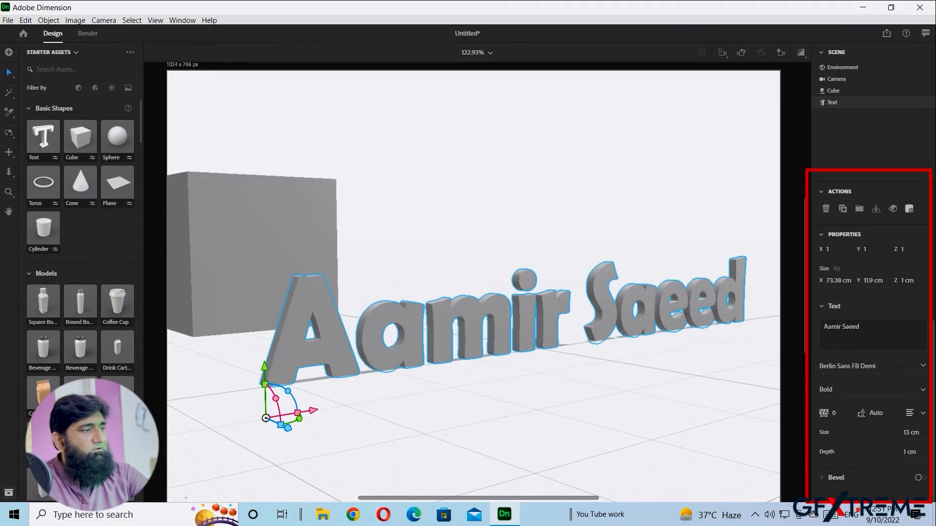
{"action": "left_click_drag", "start_coordinate": [908, 433], "coordinate": [911, 433]}
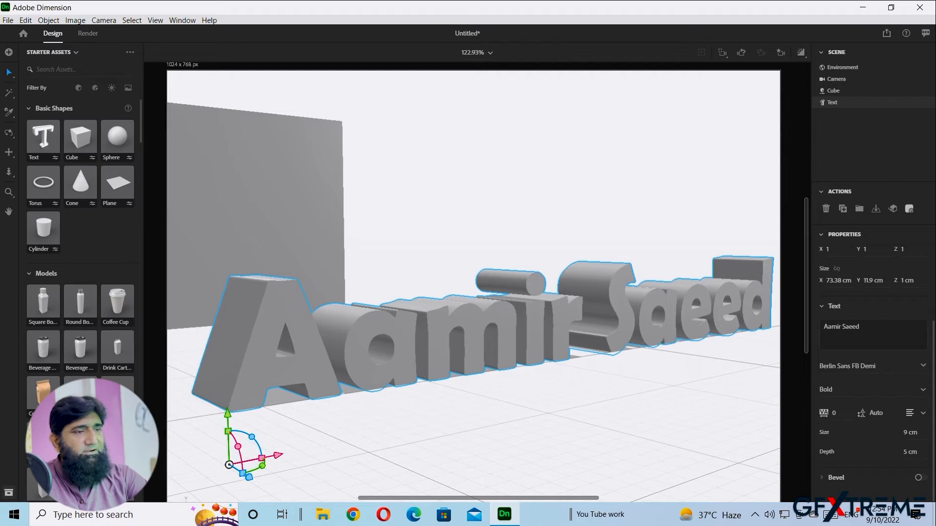
{"action": "scroll", "coordinate": [473, 287], "scroll_direction": "down", "scroll_amount": 2}
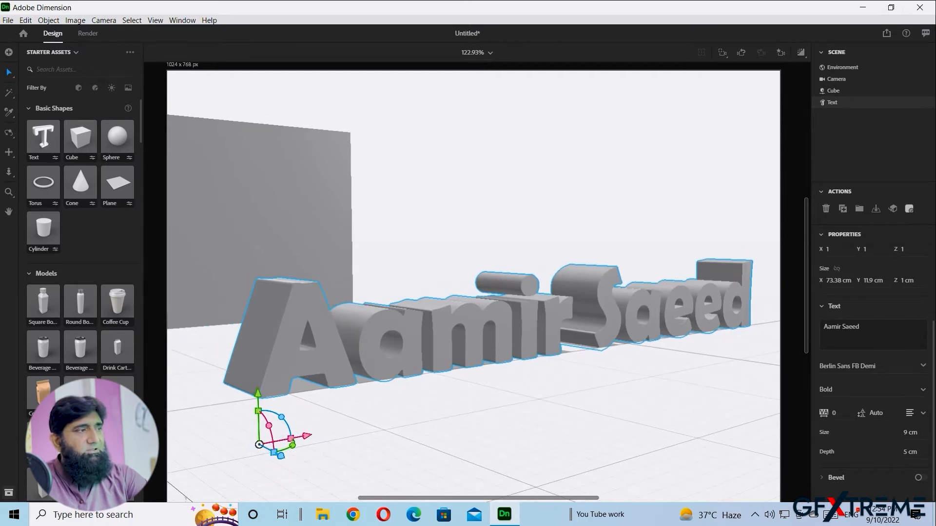
{"action": "scroll", "coordinate": [473, 287], "scroll_direction": "down", "scroll_amount": 3}
{"action": "middle_click_drag", "start_coordinate": [439, 292], "coordinate": [517, 350]}
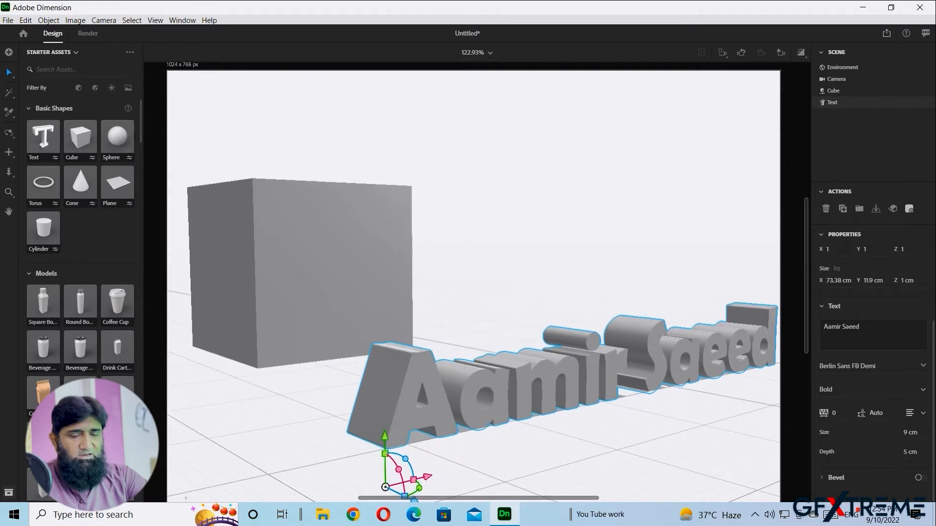
{"action": "scroll", "coordinate": [507, 310], "scroll_direction": "down", "scroll_amount": 1}
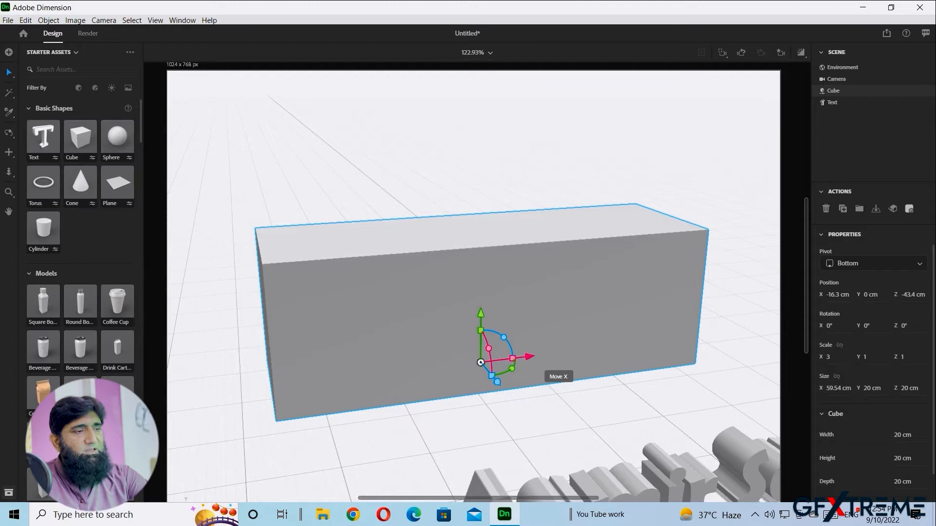
- Adjust the box's length along X, then set the name text on its top at X -39.5, Y 20, Z -40.9 cm
{"action": "mouse_move", "coordinate": [530, 357]}
{"action": "left_mouse_down"}
{"action": "mouse_move", "coordinate": [551, 355]}
{"action": "mouse_move", "coordinate": [537, 356]}
{"action": "left_mouse_up"}
{"action": "left_click_drag", "start_coordinate": [533, 356], "coordinate": [531, 357]}
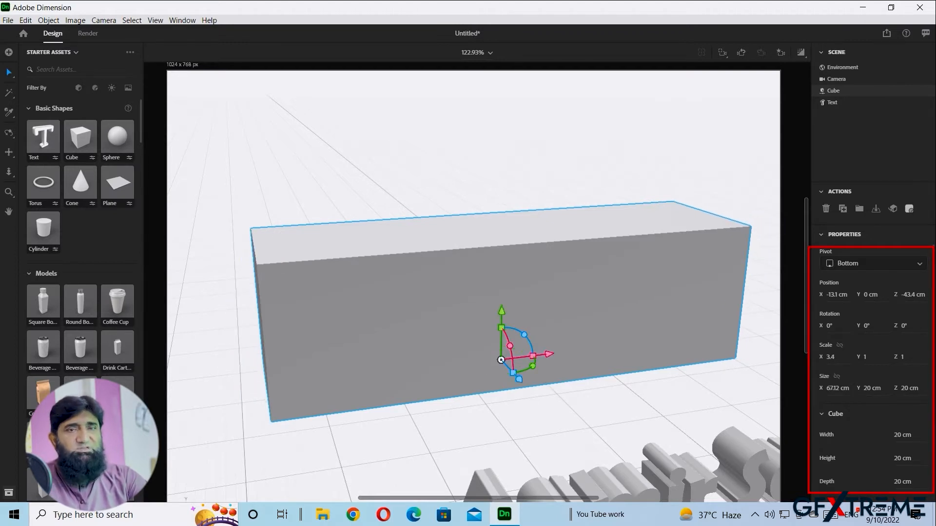
{"action": "left_click", "coordinate": [704, 470]}
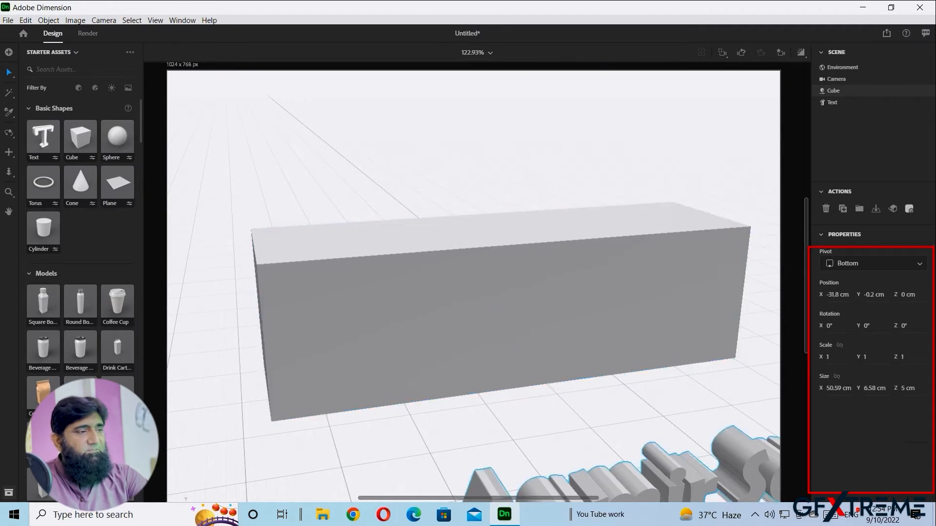
{"action": "scroll", "coordinate": [474, 286], "scroll_direction": "down", "scroll_amount": 2}
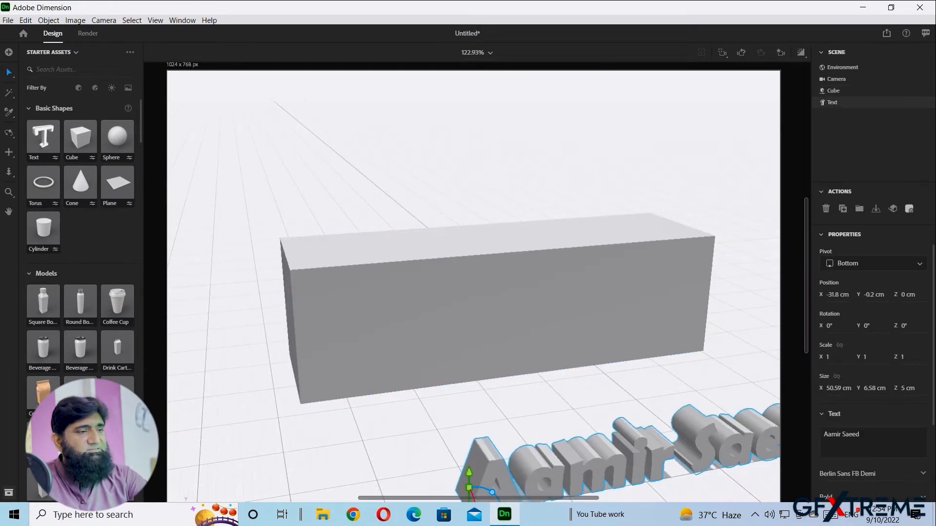
{"action": "scroll", "coordinate": [473, 287], "scroll_direction": "down", "scroll_amount": 2}
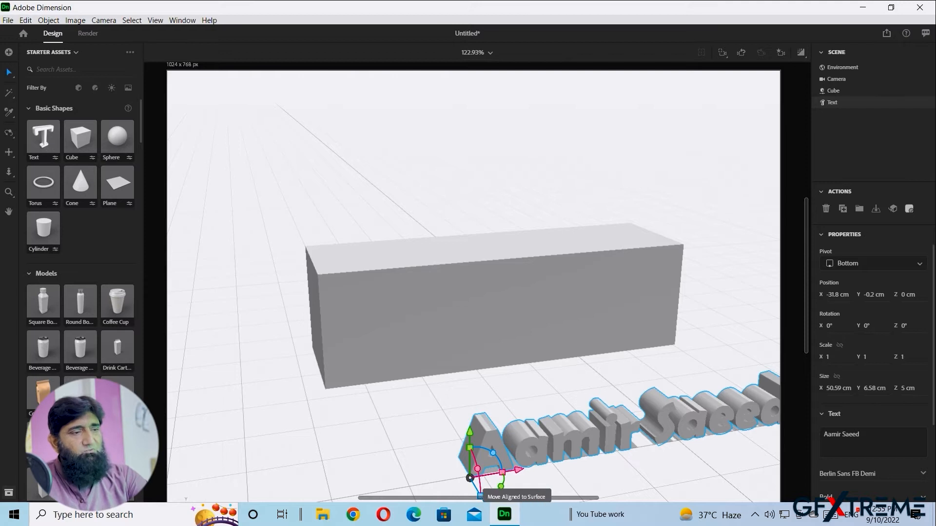
{"action": "left_click_drag", "start_coordinate": [481, 494], "coordinate": [355, 260]}
{"action": "scroll", "coordinate": [356, 260], "scroll_direction": "up", "scroll_amount": 3}
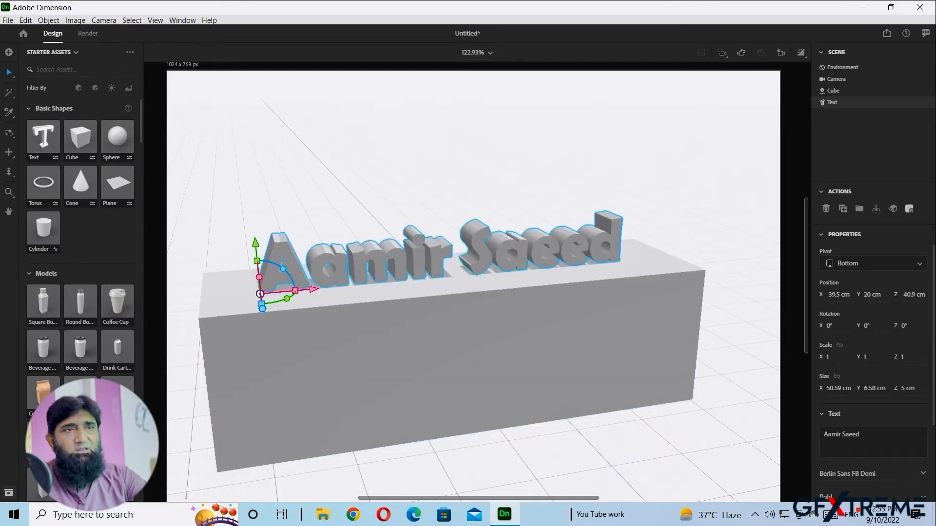
{"action": "scroll", "coordinate": [80, 293], "scroll_direction": "down", "scroll_amount": 8}
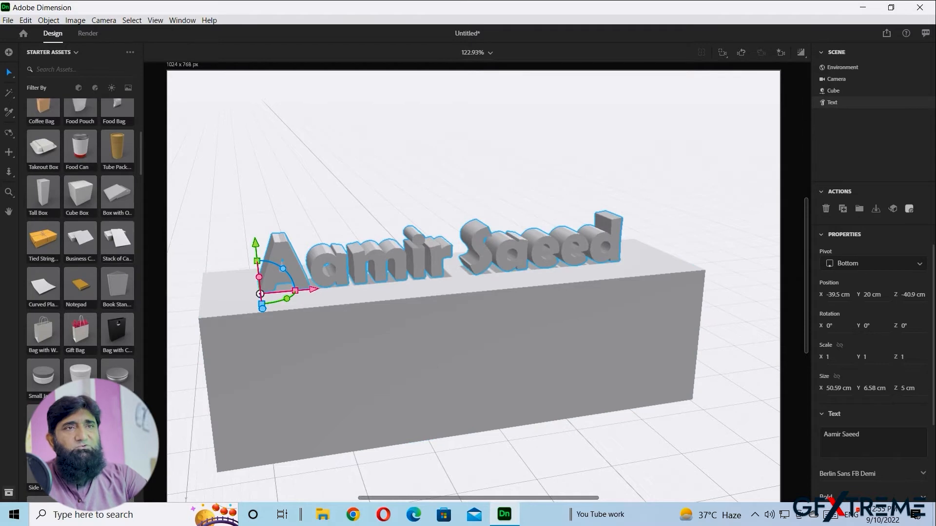
{"action": "scroll", "coordinate": [81, 236], "scroll_direction": "down", "scroll_amount": 10}
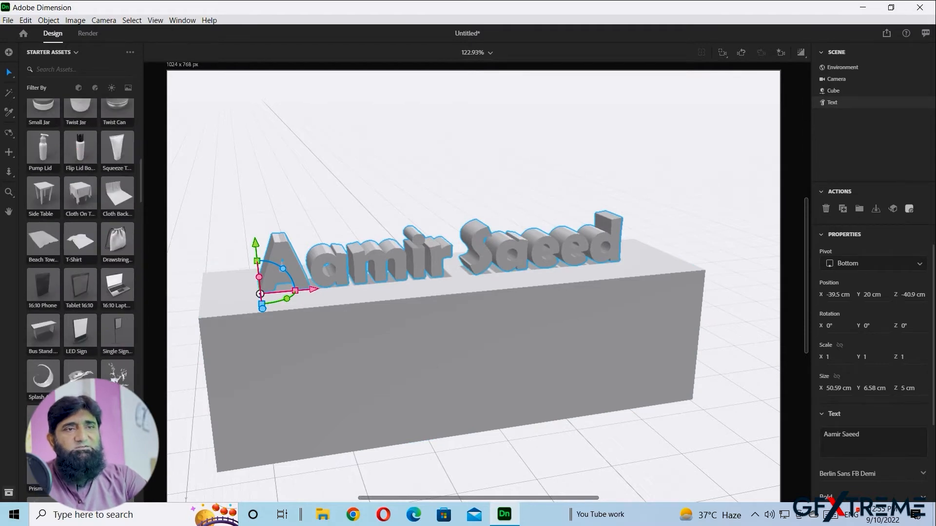
{"action": "scroll", "coordinate": [80, 236], "scroll_direction": "down", "scroll_amount": 15}
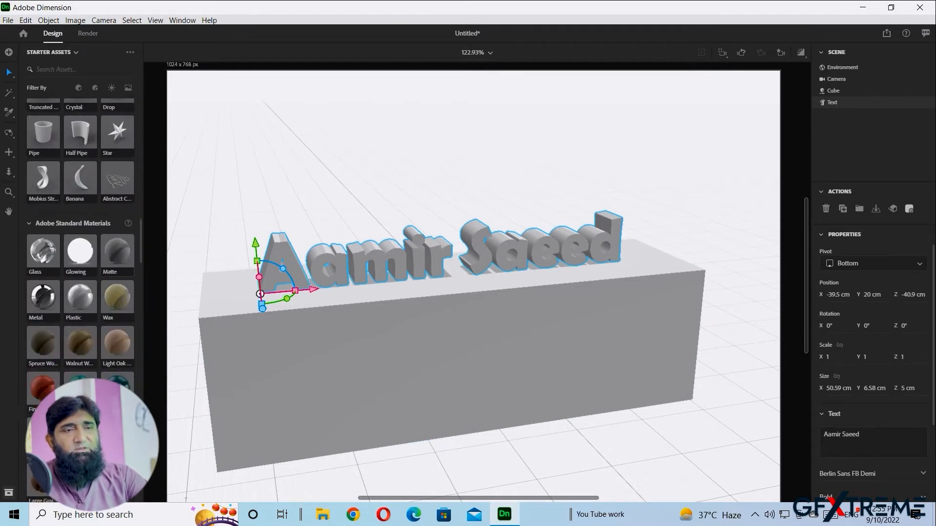
{"action": "scroll", "coordinate": [81, 237], "scroll_direction": "down", "scroll_amount": 5}
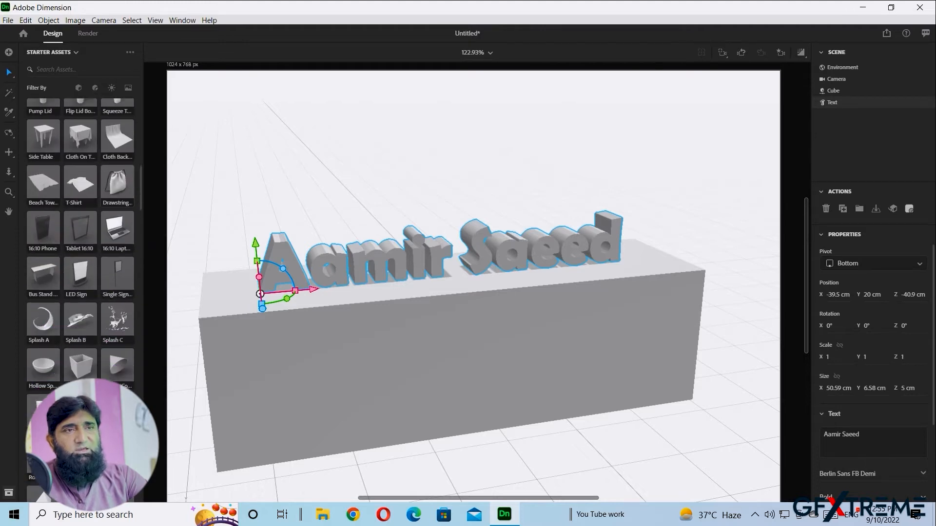
{"action": "scroll", "coordinate": [80, 236], "scroll_direction": "down", "scroll_amount": 10}
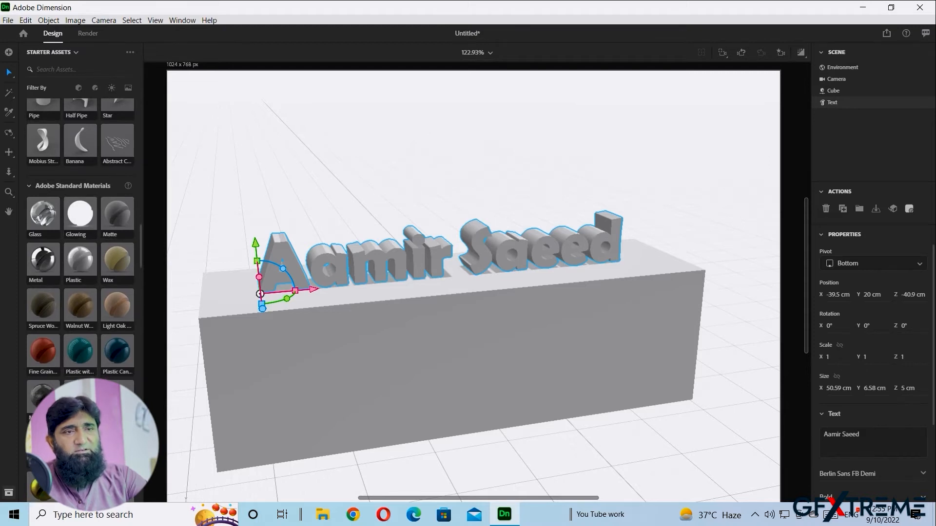
{"action": "scroll", "coordinate": [80, 237], "scroll_direction": "down", "scroll_amount": 3}
{"action": "scroll", "coordinate": [81, 237], "scroll_direction": "up", "scroll_amount": 2}
- Apply Walnut Wood to the box and the red Fine Grain material to the 3D text
{"action": "left_click_drag", "start_coordinate": [100, 299], "coordinate": [272, 367]}
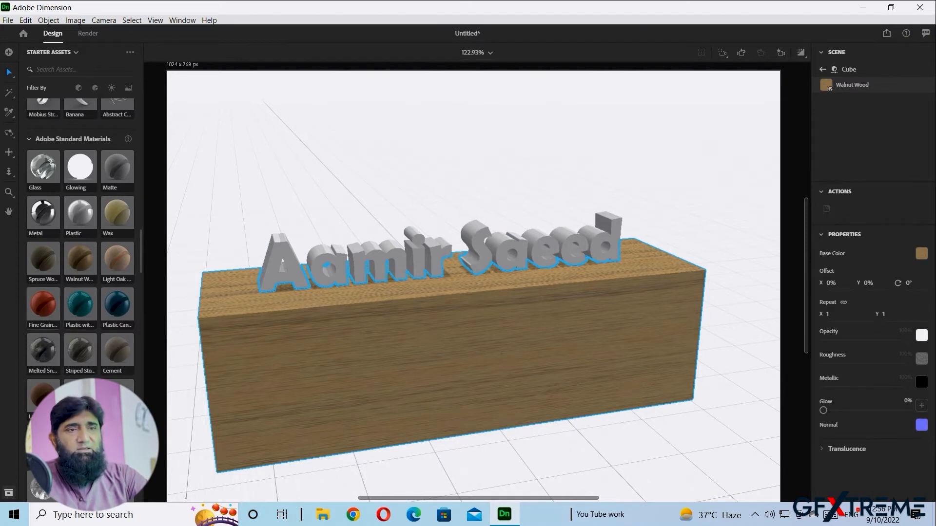
{"action": "left_click_drag", "start_coordinate": [43, 305], "coordinate": [413, 288]}
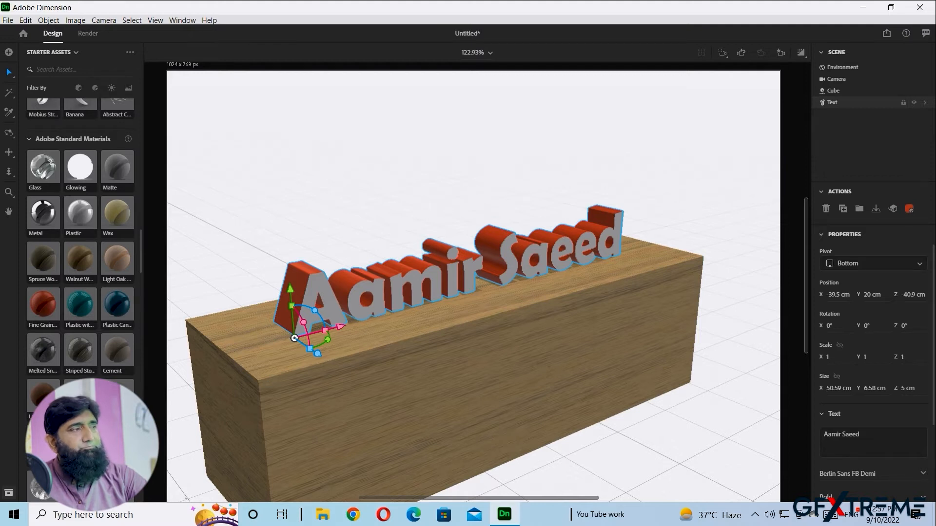
- Expand the Text object's material swatch to list its Side, Face, Bevel and Back materials
{"action": "left_click", "coordinate": [924, 102]}
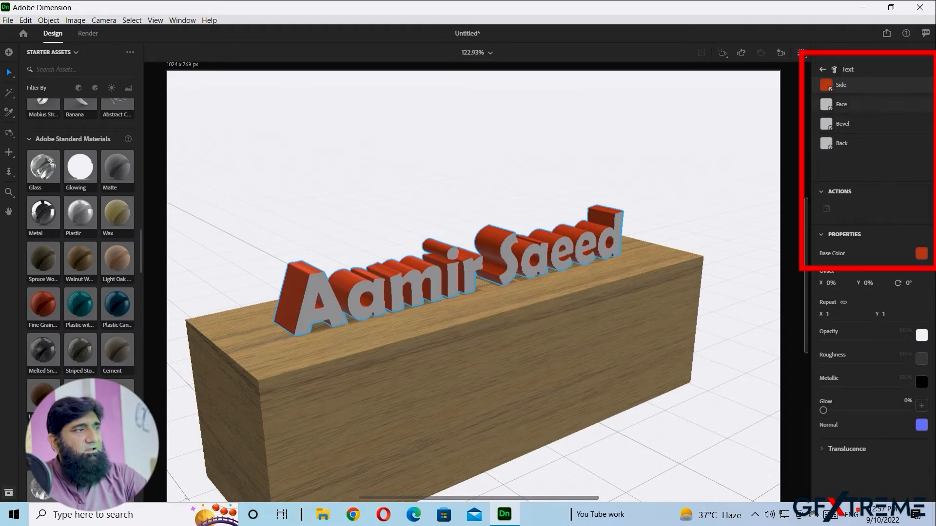
- Apply Plastic Can to the letter faces and Wax to their backs, checking both sides
{"action": "left_click_drag", "start_coordinate": [117, 304], "coordinate": [323, 325]}
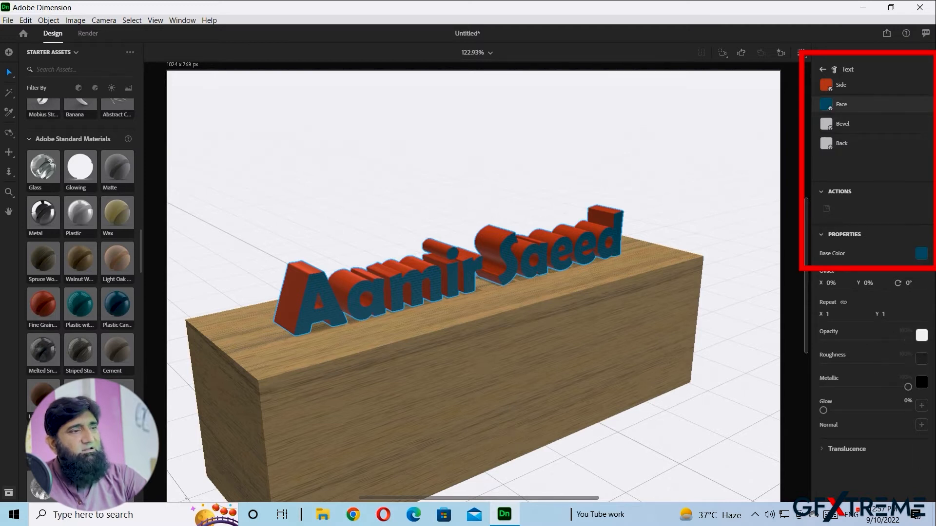
{"action": "right_click_drag", "start_coordinate": [390, 351], "coordinate": [575, 316]}
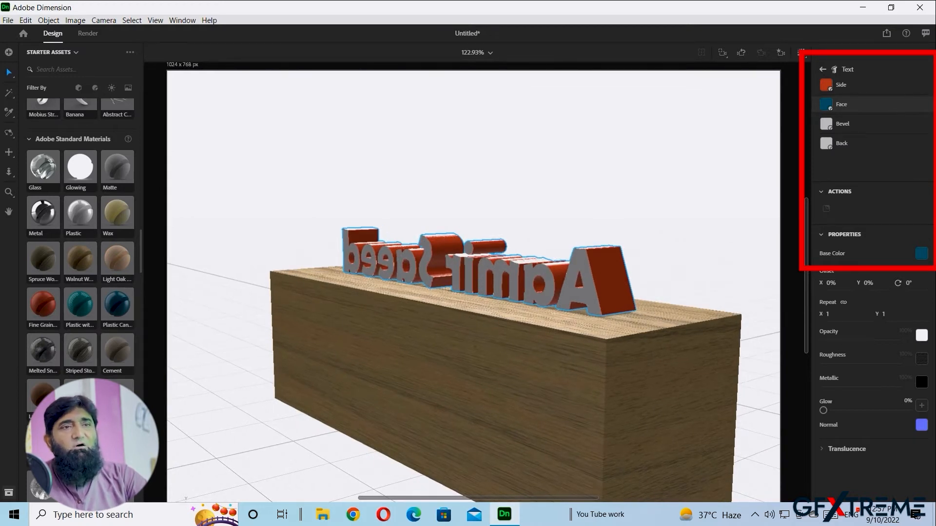
{"action": "left_click_drag", "start_coordinate": [117, 213], "coordinate": [574, 297]}
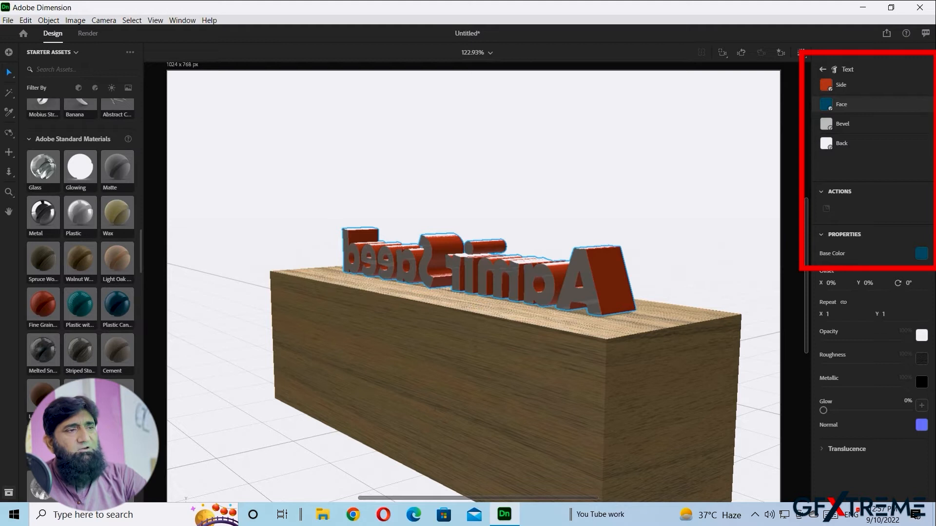
{"action": "left_click", "coordinate": [842, 144]}
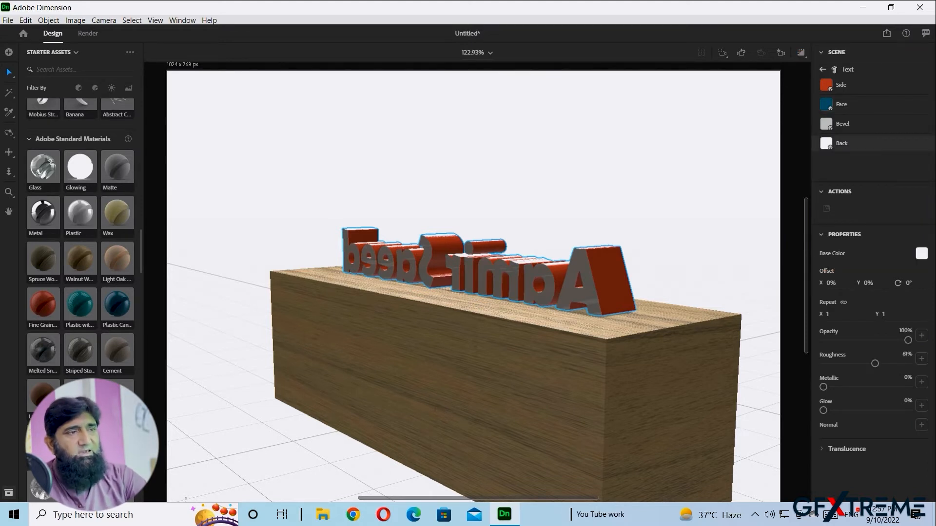
{"action": "right_click_drag", "start_coordinate": [585, 322], "coordinate": [317, 322]}
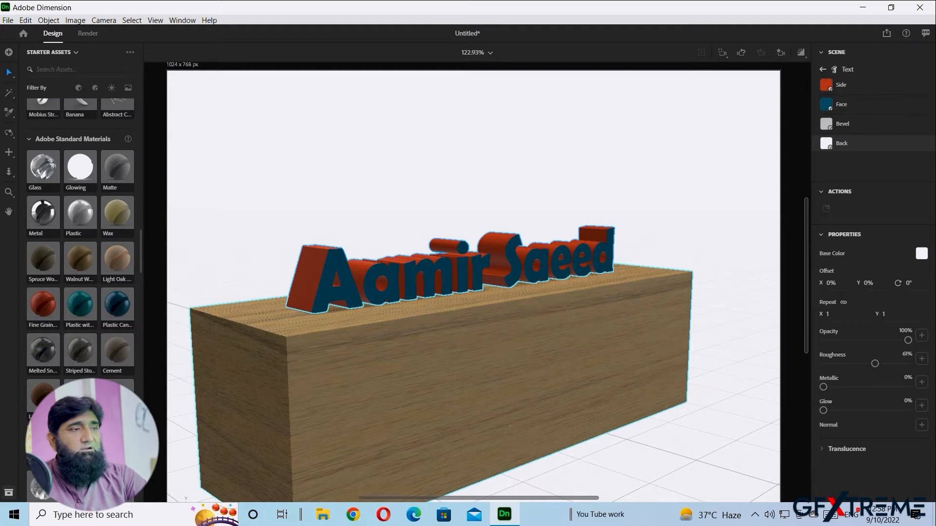
- Undo the blue face, Wax back and red side materials so the letters return to grey
{"action": "key", "text": "ctrl+z"}
{"action": "key", "text": "ctrl+z"}
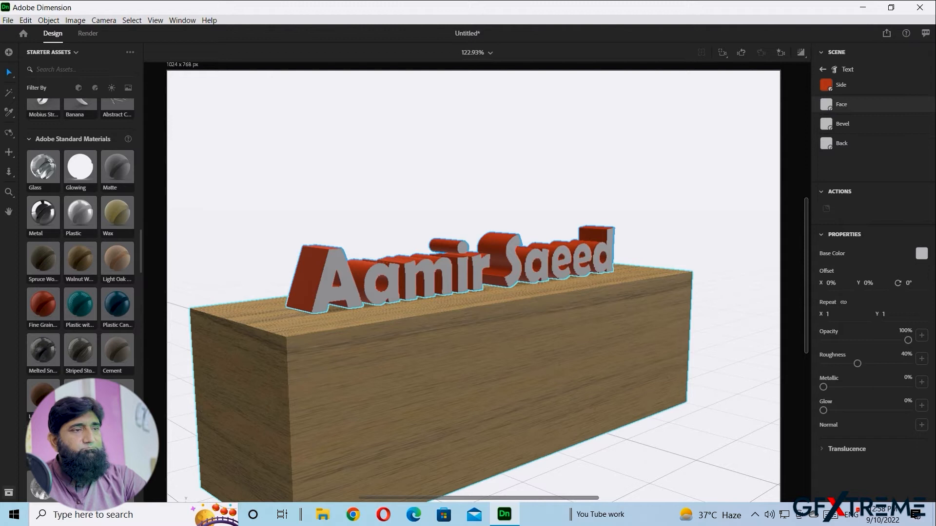
{"action": "key", "text": "ctrl+z"}
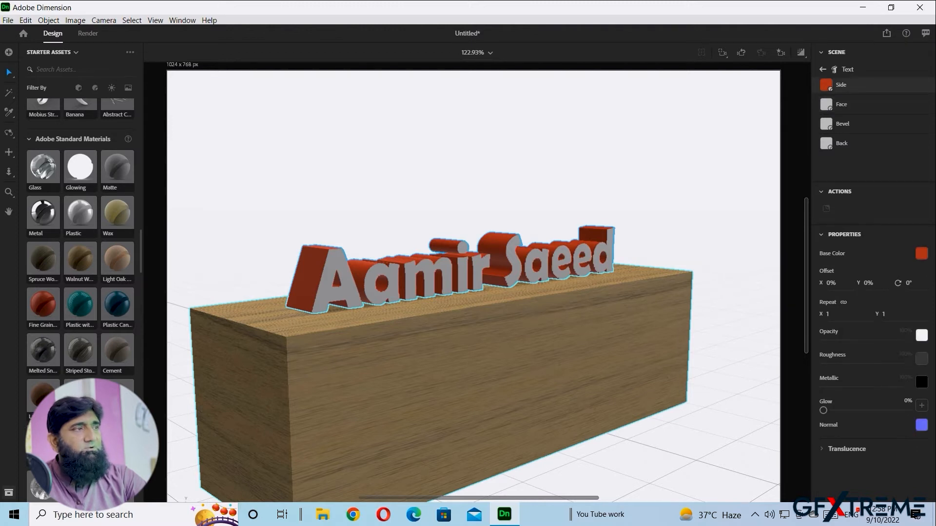
{"action": "key", "text": "ctrl+z"}
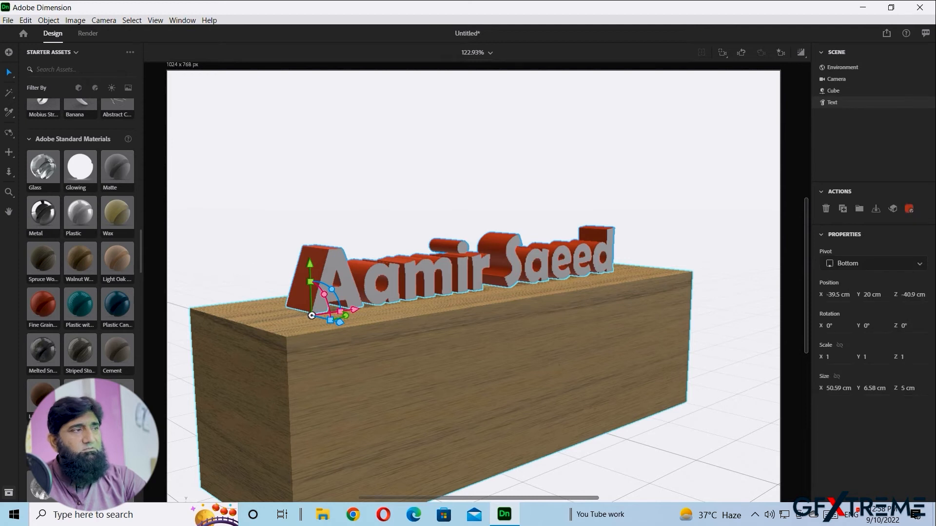
{"action": "key", "text": "ctrl+z"}
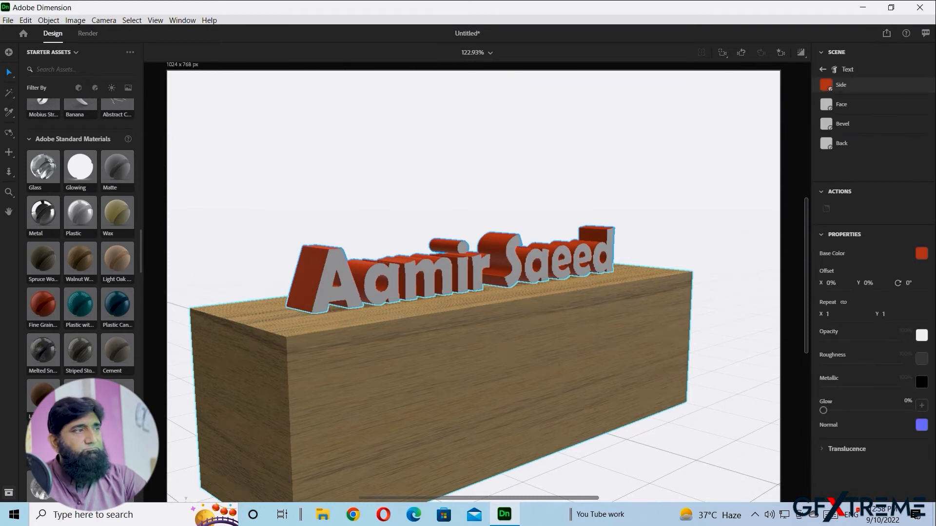
{"action": "key", "text": "ctrl+z"}
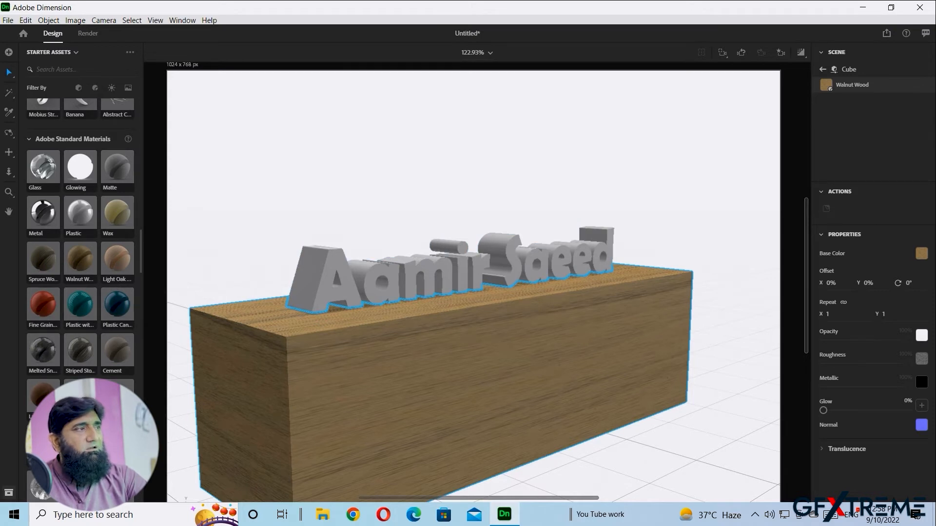
{"action": "key", "text": "Escape"}
{"action": "key", "text": "Escape"}
- Apply Walnut Wood to the text and deepen the cube to Z scale 2.2 (43.96 cm)
{"action": "left_click", "coordinate": [833, 91]}
{"action": "left_click", "coordinate": [833, 102]}
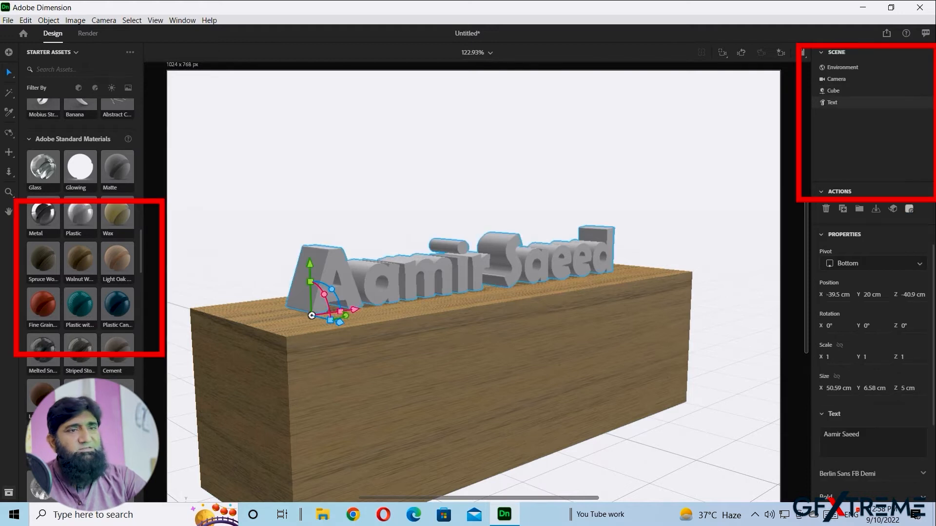
{"action": "left_click_drag", "start_coordinate": [81, 259], "coordinate": [332, 300]}
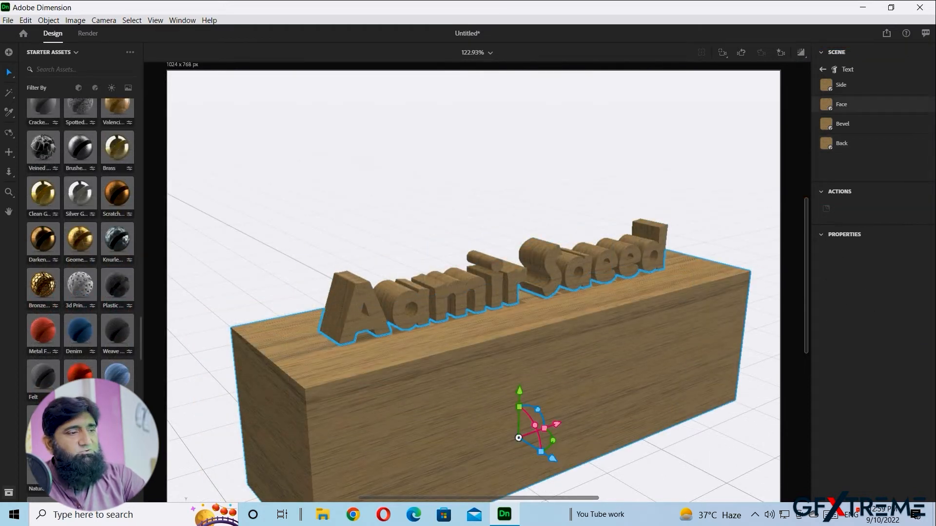
{"action": "mouse_move", "coordinate": [541, 452]}
{"action": "left_mouse_down"}
{"action": "mouse_move", "coordinate": [558, 463]}
{"action": "mouse_move", "coordinate": [540, 452]}
{"action": "left_mouse_up"}
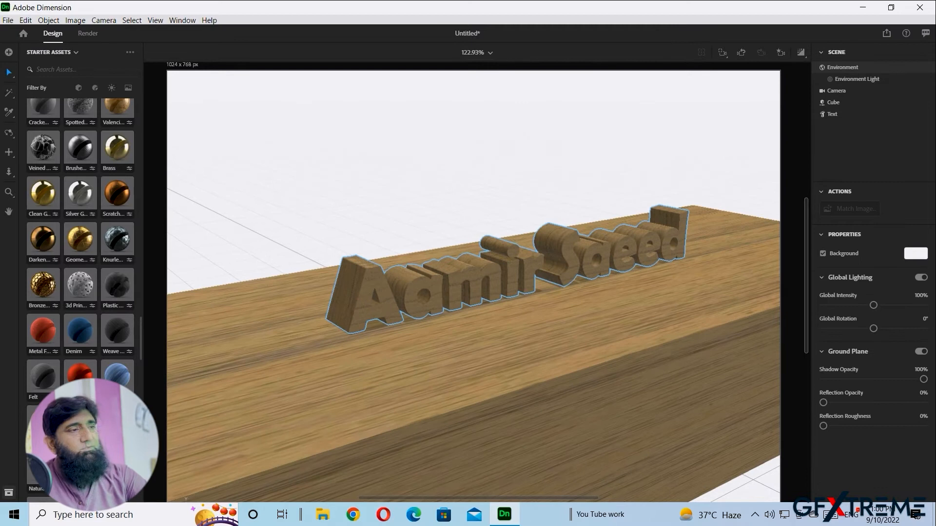
- Select the wooden name text in the scene
{"action": "left_click", "coordinate": [352, 322]}
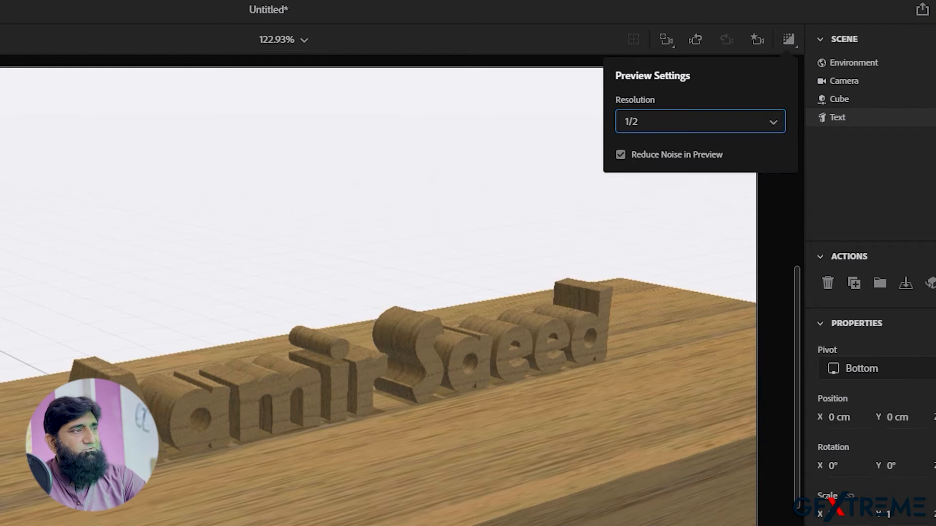
- Review the Resolution options (Full, 1/2, 1/4), keep 1/2, and turn Render Preview off
{"action": "key", "text": "Escape"}
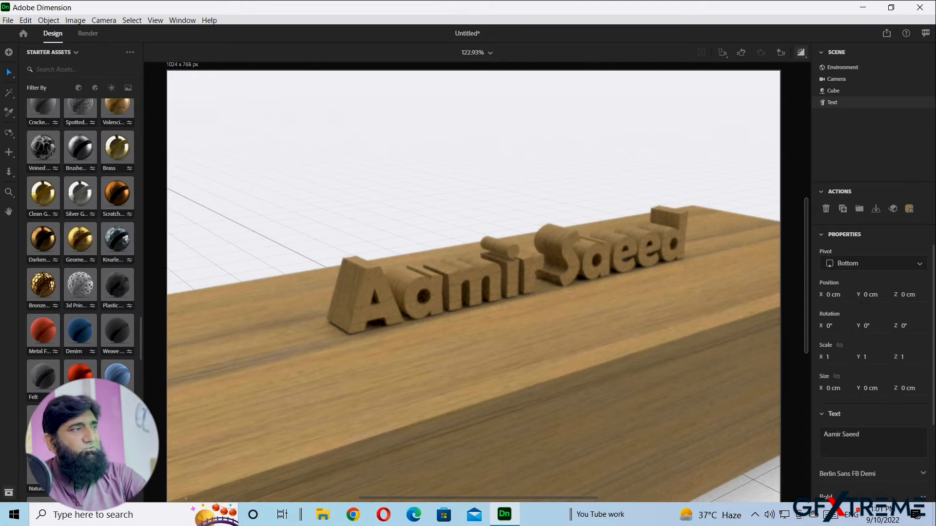
{"action": "left_click", "coordinate": [801, 52]}
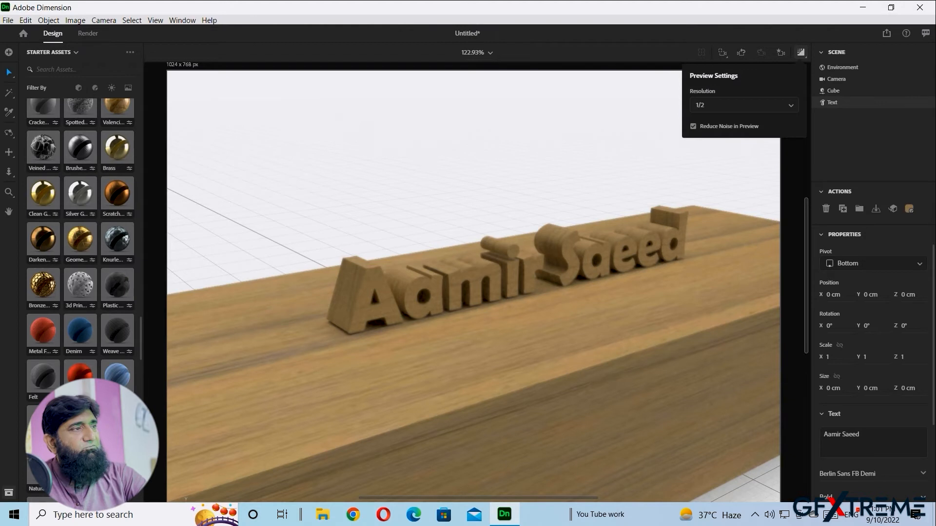
{"action": "left_click", "coordinate": [743, 105]}
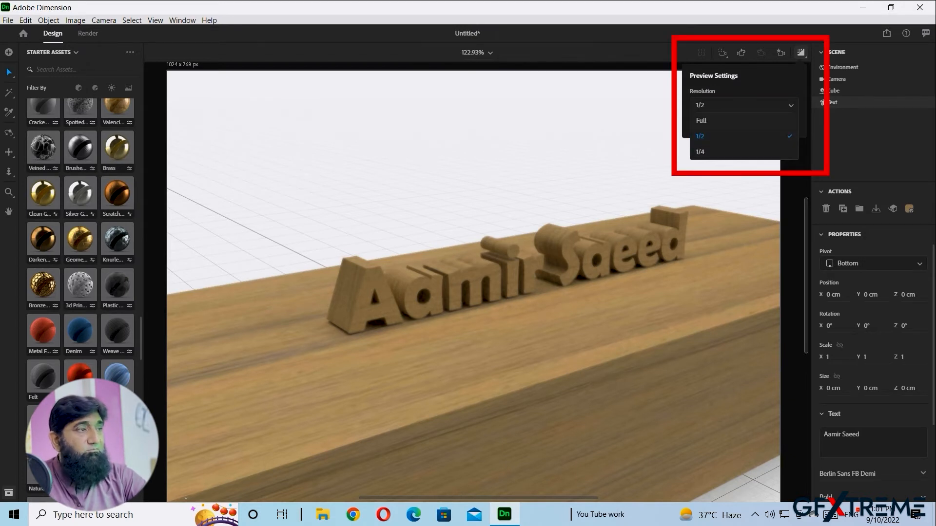
{"action": "left_click", "coordinate": [848, 355]}
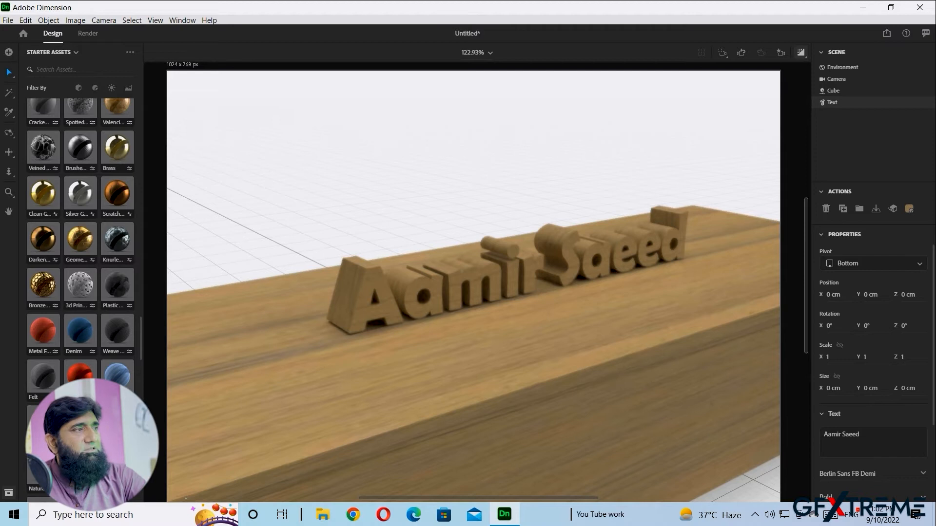
{"action": "left_click", "coordinate": [801, 52]}
- Frame the wooden name text close up on the cube with Render Preview off
{"action": "middle_click_drag", "start_coordinate": [480, 288], "coordinate": [480, 312]}
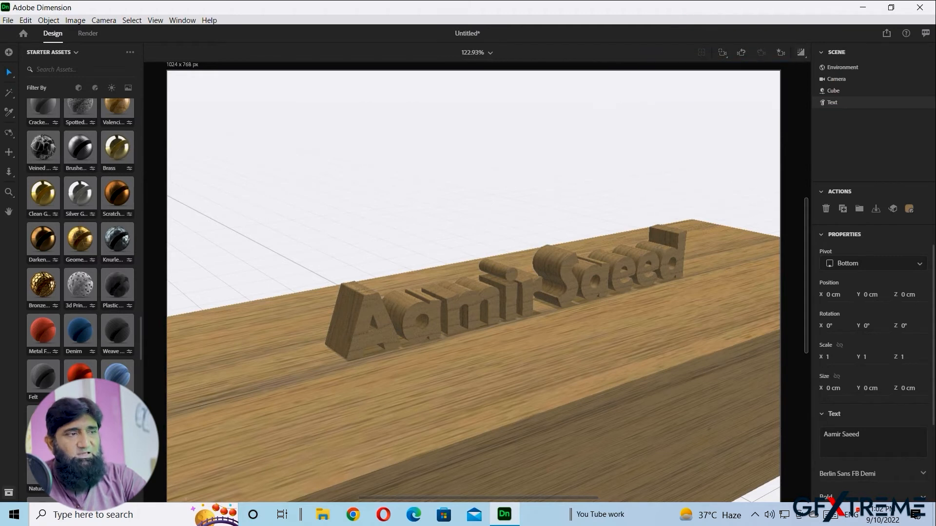
{"action": "middle_click_drag", "start_coordinate": [480, 312], "coordinate": [479, 277]}
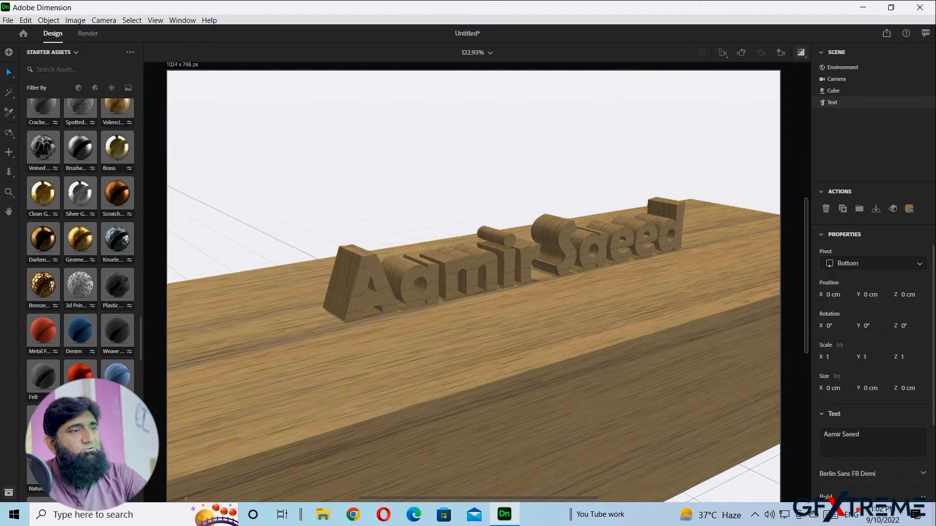
{"action": "middle_click_drag", "start_coordinate": [373, 314], "coordinate": [261, 349]}
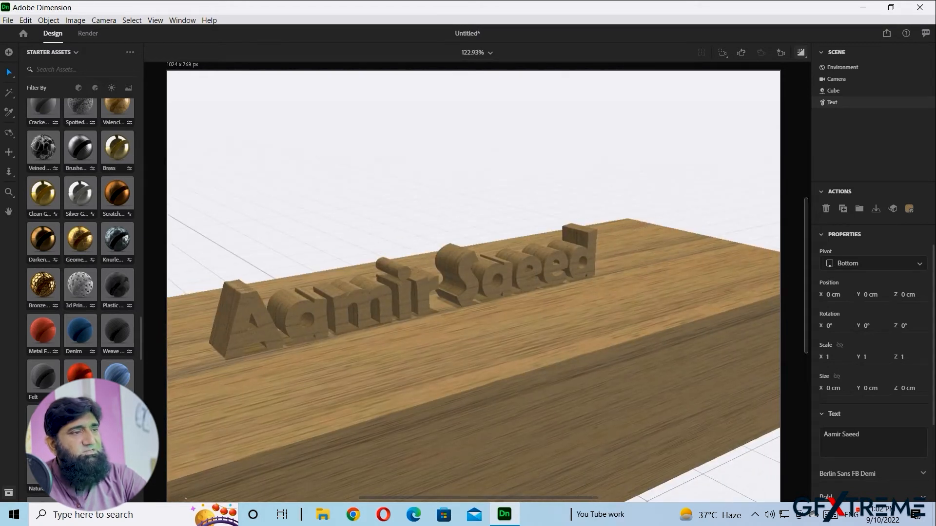
{"action": "scroll", "coordinate": [474, 312], "scroll_direction": "down", "scroll_amount": 2}
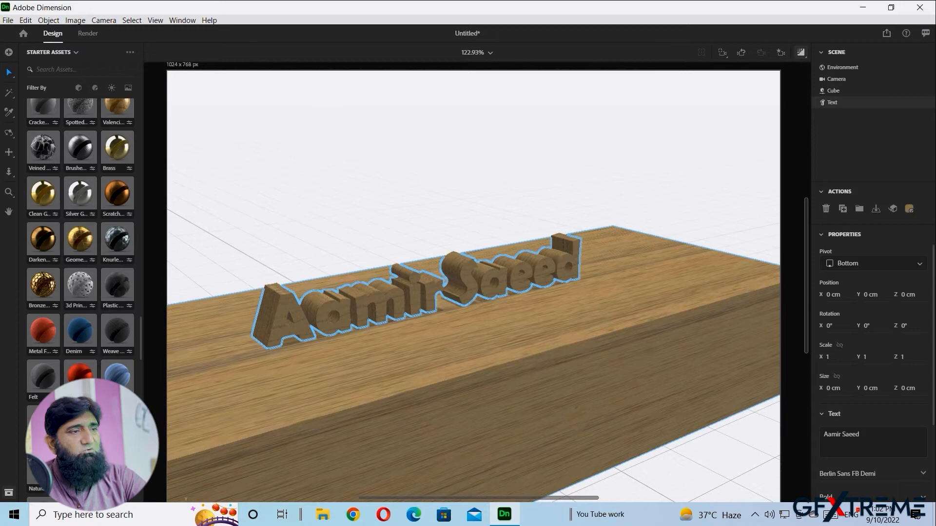
{"action": "middle_click_drag", "start_coordinate": [419, 302], "coordinate": [502, 286]}
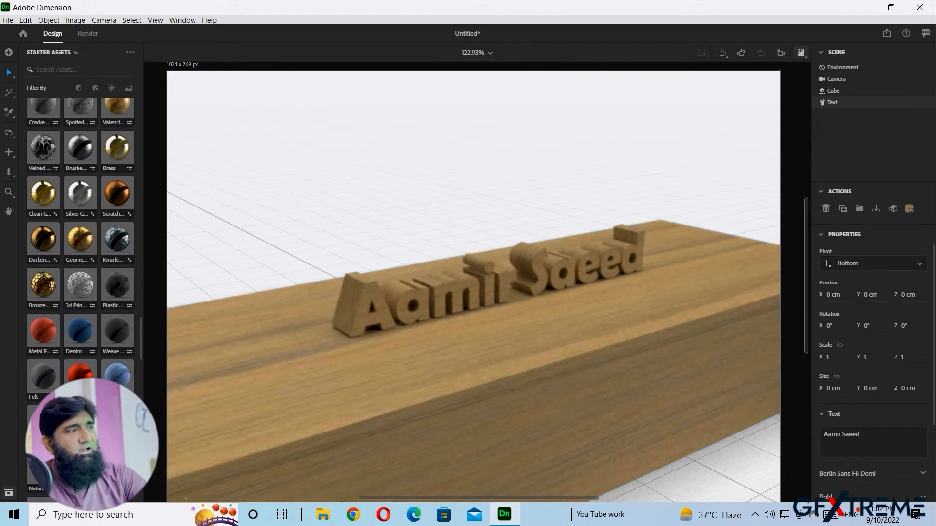
{"action": "left_click", "coordinate": [801, 52]}
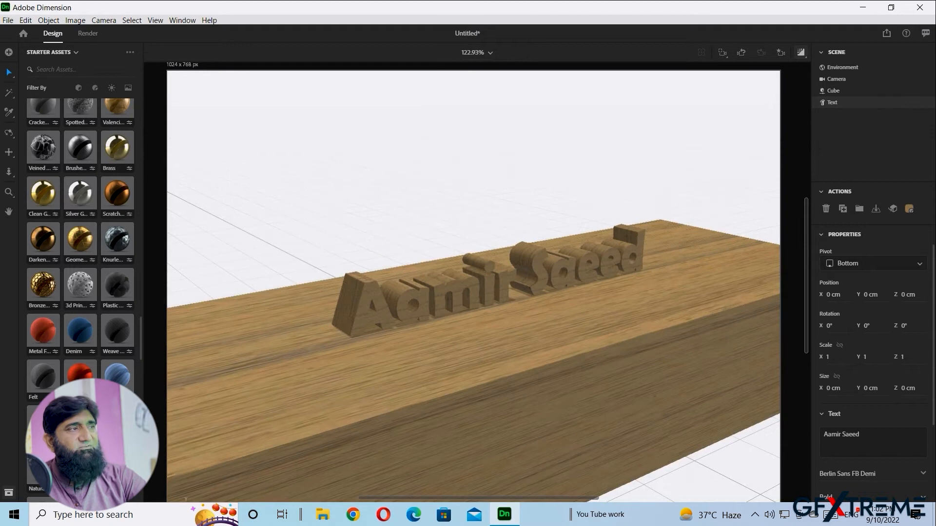
{"action": "scroll", "coordinate": [473, 286], "scroll_direction": "up", "scroll_amount": 5}
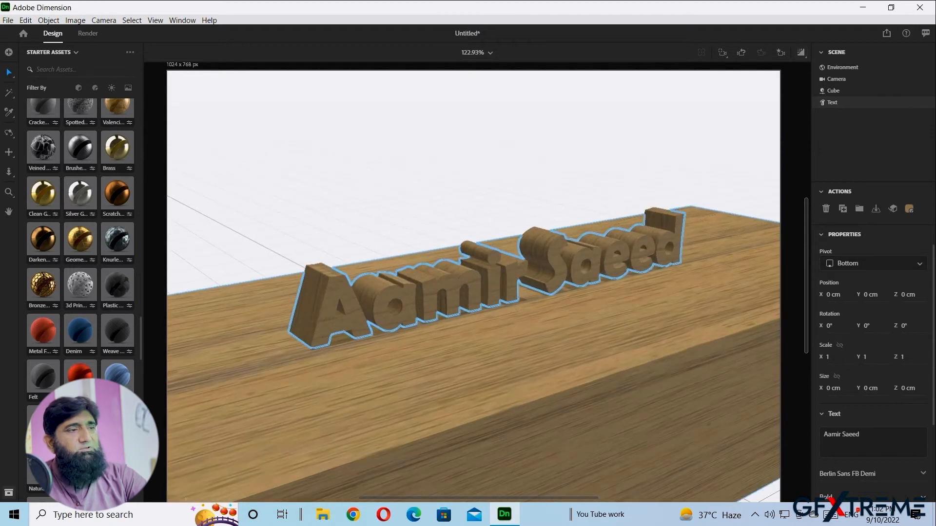
{"action": "scroll", "coordinate": [473, 286], "scroll_direction": "up", "scroll_amount": 1}
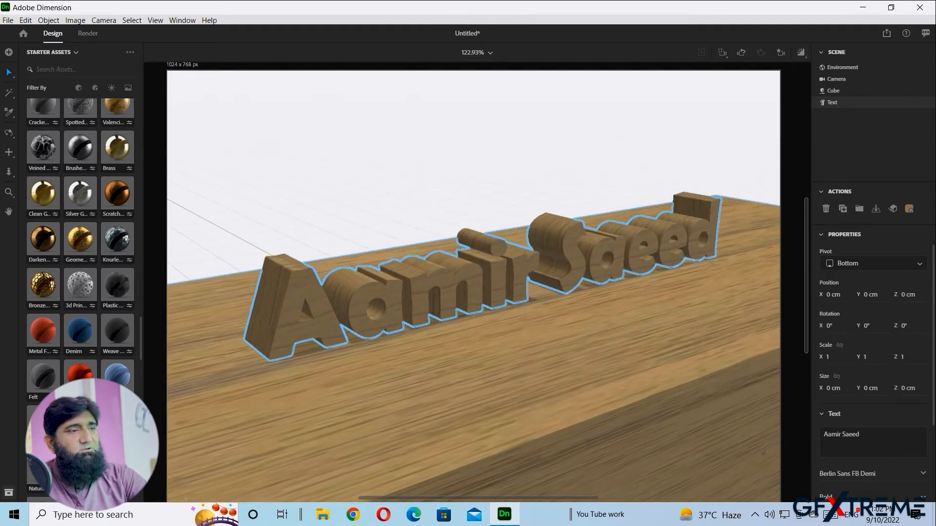
- Apply the glossy white Plastic material (3% roughness) to the cube
{"action": "left_click", "coordinate": [614, 349]}
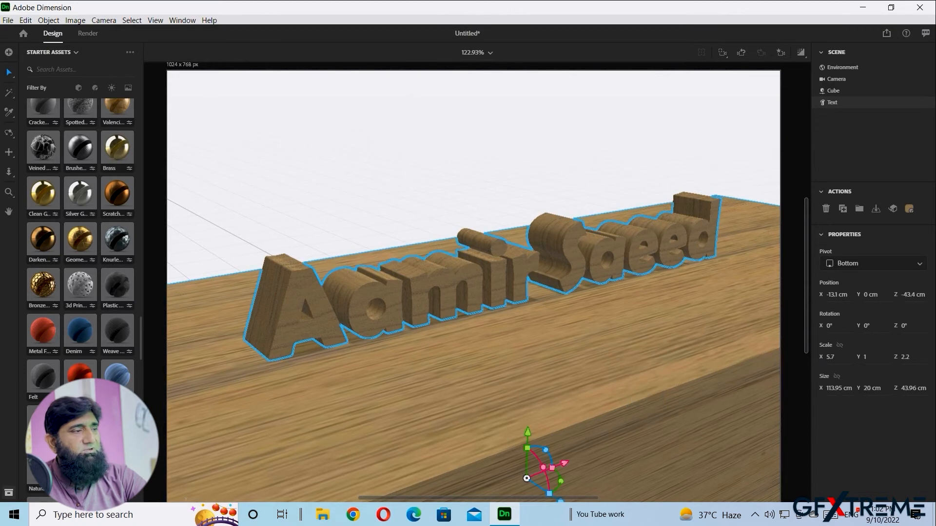
{"action": "middle_click_drag", "start_coordinate": [614, 349], "coordinate": [640, 312]}
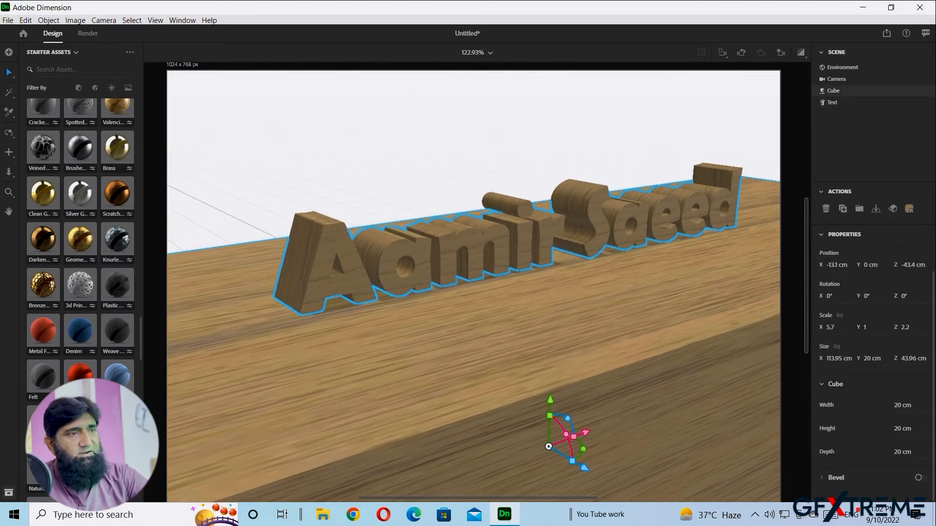
{"action": "left_click", "coordinate": [524, 244]}
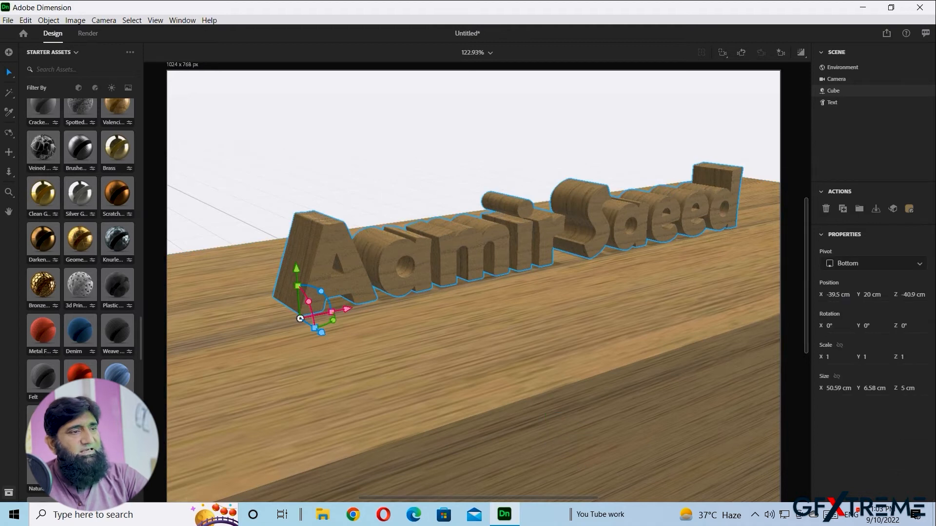
{"action": "left_click", "coordinate": [492, 336]}
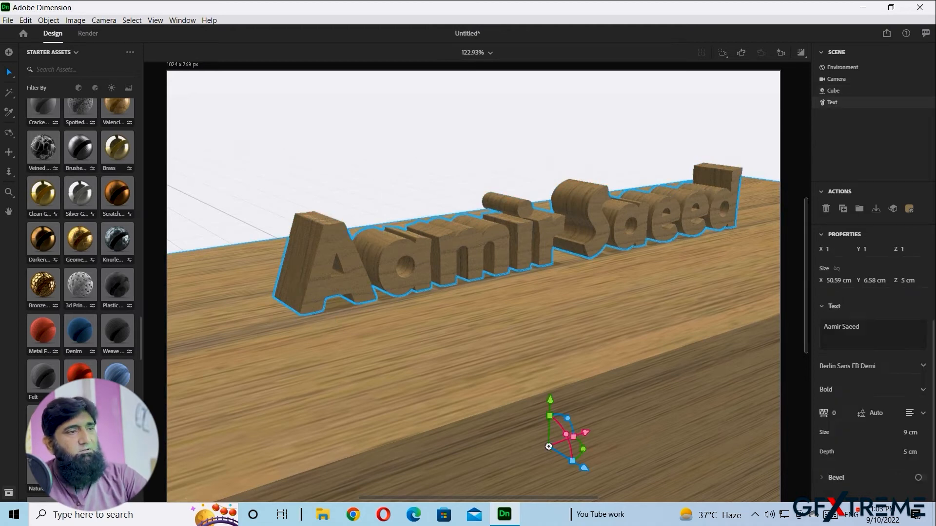
{"action": "scroll", "coordinate": [81, 244], "scroll_direction": "up", "scroll_amount": 10}
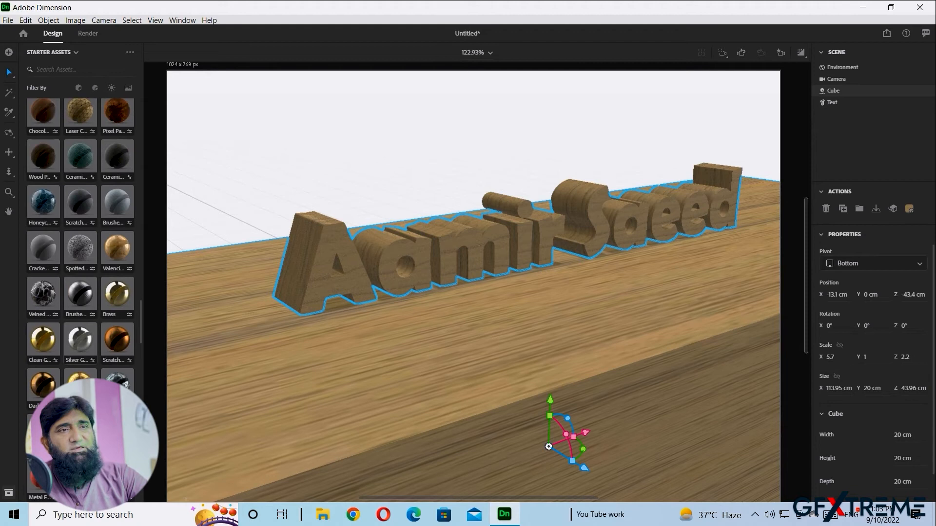
{"action": "scroll", "coordinate": [80, 244], "scroll_direction": "up", "scroll_amount": 5}
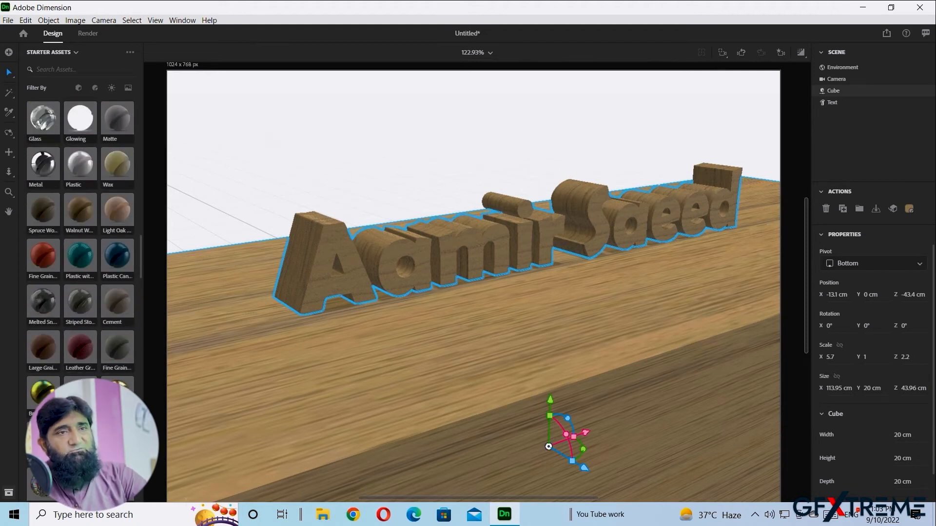
{"action": "left_click_drag", "start_coordinate": [80, 163], "coordinate": [376, 385]}
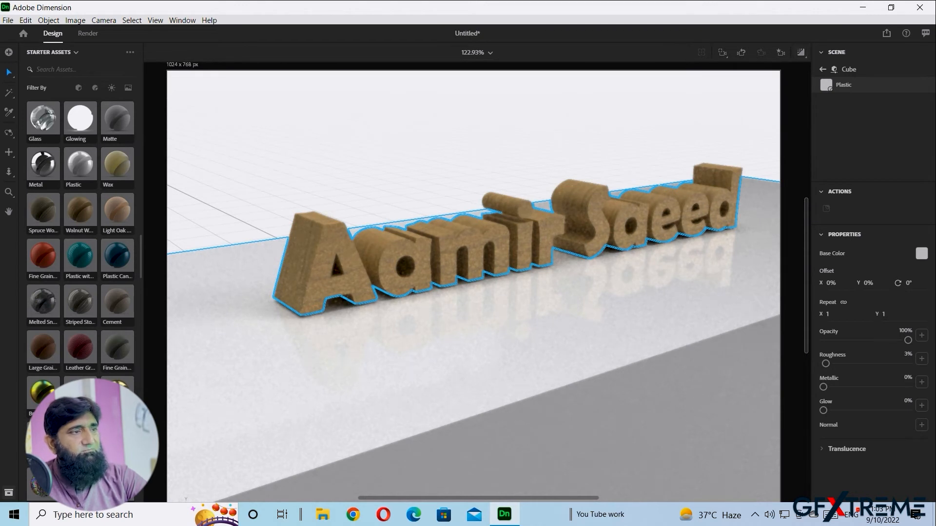
- Add the Sun light from Starter Assets' Directional Lights to the scene
{"action": "left_click", "coordinate": [439, 131]}
{"action": "right_click_drag", "start_coordinate": [439, 132], "coordinate": [453, 123]}
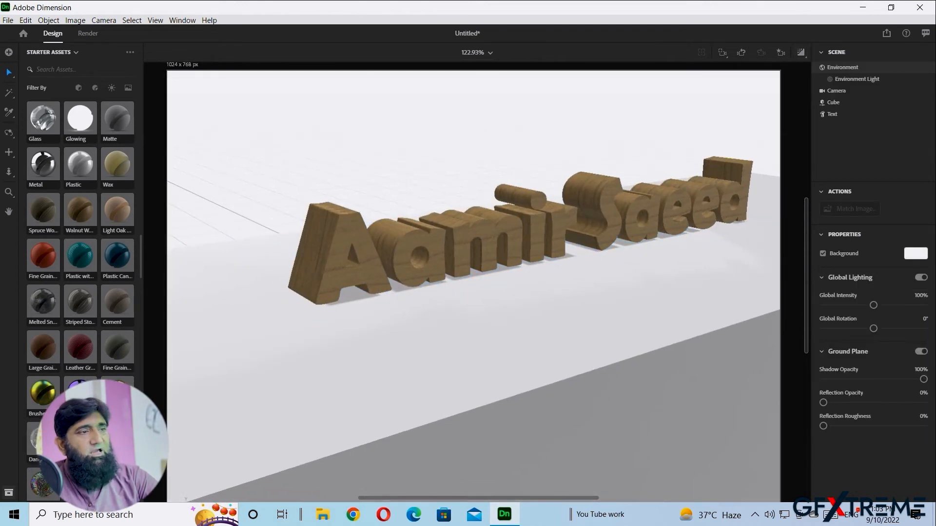
{"action": "scroll", "coordinate": [80, 244], "scroll_direction": "down", "scroll_amount": 5}
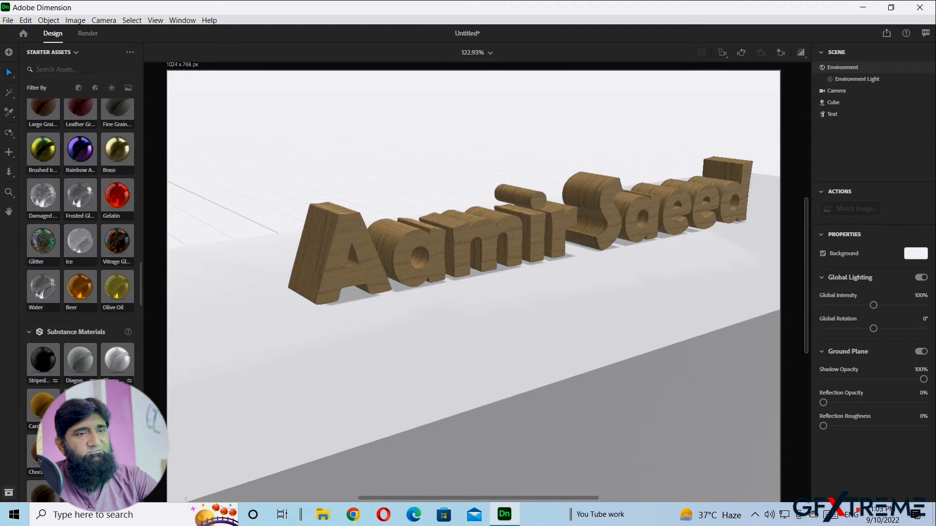
{"action": "scroll", "coordinate": [81, 244], "scroll_direction": "down", "scroll_amount": 15}
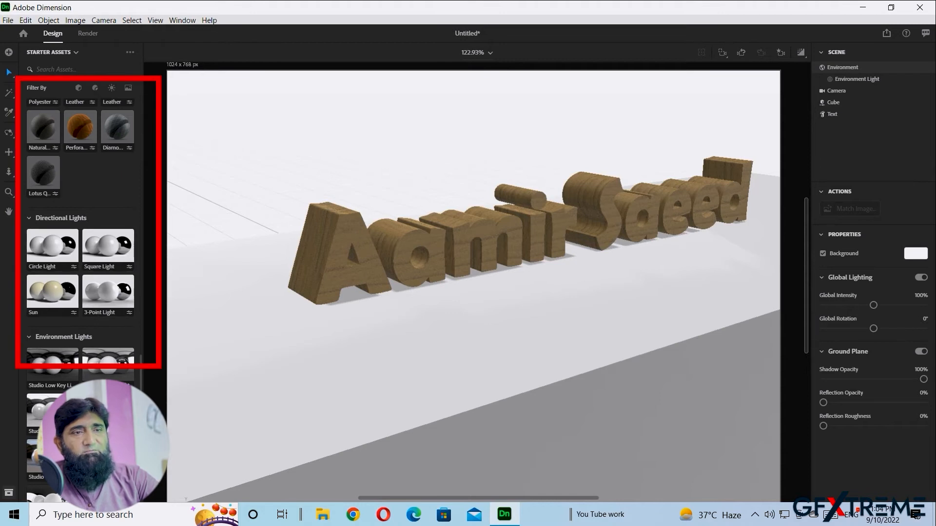
{"action": "scroll", "coordinate": [81, 219], "scroll_direction": "down", "scroll_amount": 3}
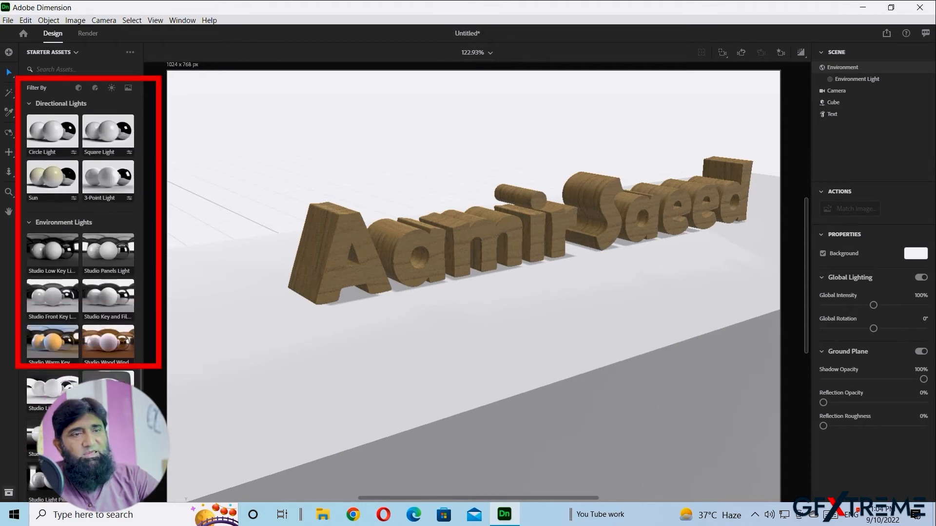
{"action": "scroll", "coordinate": [80, 231], "scroll_direction": "down", "scroll_amount": 5}
{"action": "scroll", "coordinate": [80, 219], "scroll_direction": "down", "scroll_amount": 3}
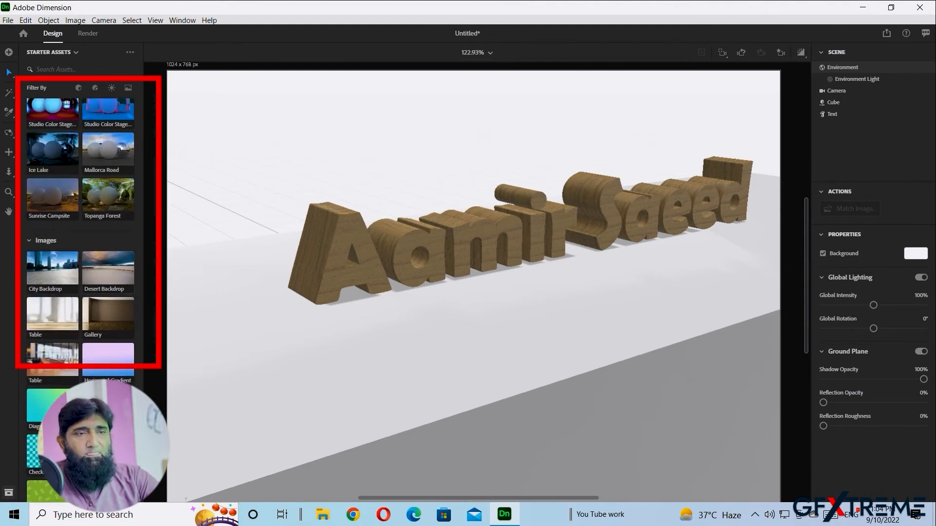
{"action": "scroll", "coordinate": [80, 232], "scroll_direction": "up", "scroll_amount": 15}
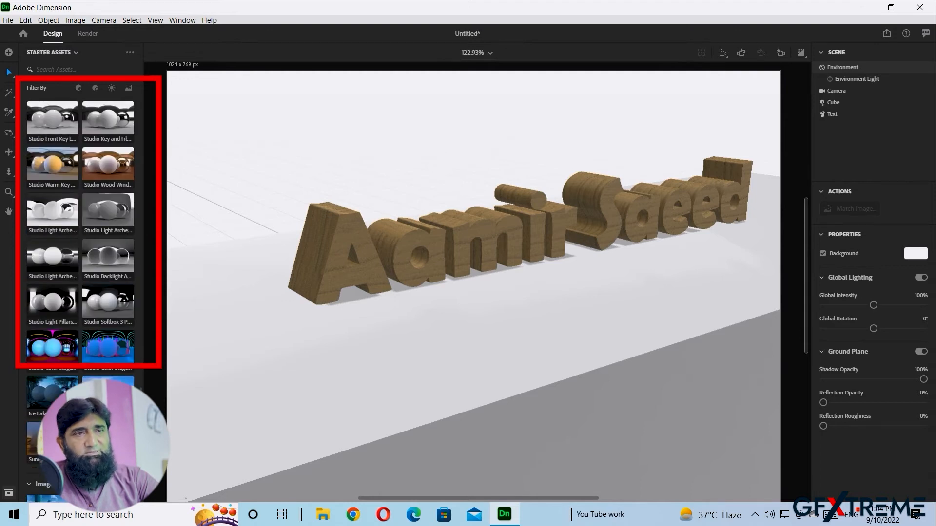
{"action": "scroll", "coordinate": [80, 231], "scroll_direction": "up", "scroll_amount": 3}
{"action": "scroll", "coordinate": [81, 232], "scroll_direction": "down", "scroll_amount": 4}
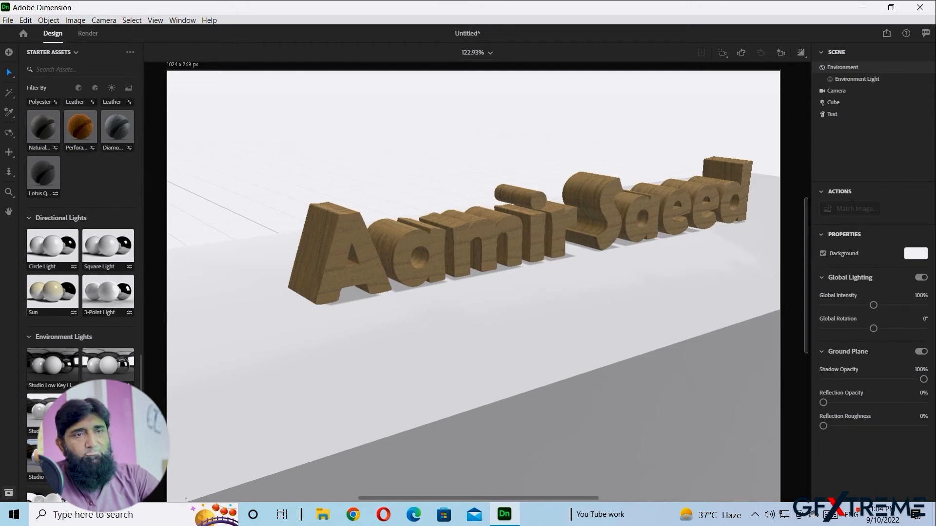
{"action": "left_click", "coordinate": [53, 293]}
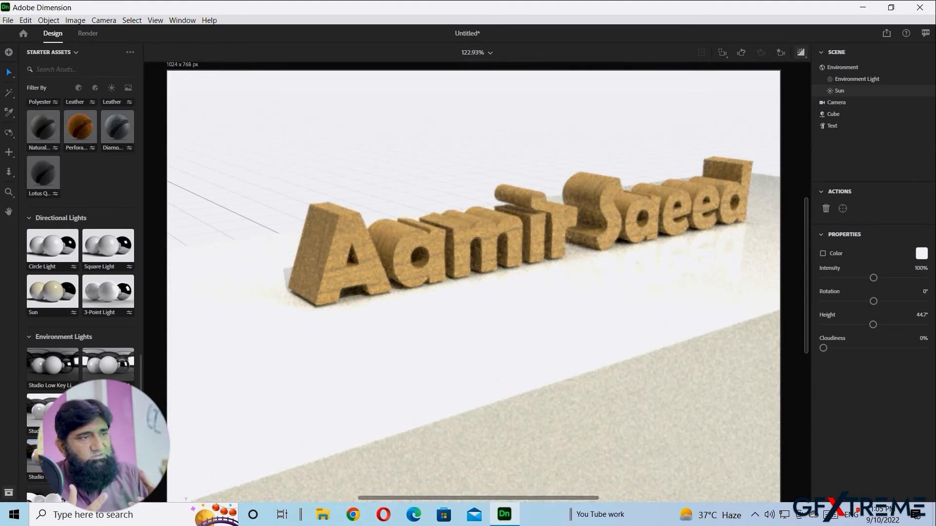
- Turn off Render Preview, then hide and delete the Sun light
{"action": "left_click", "coordinate": [801, 52]}
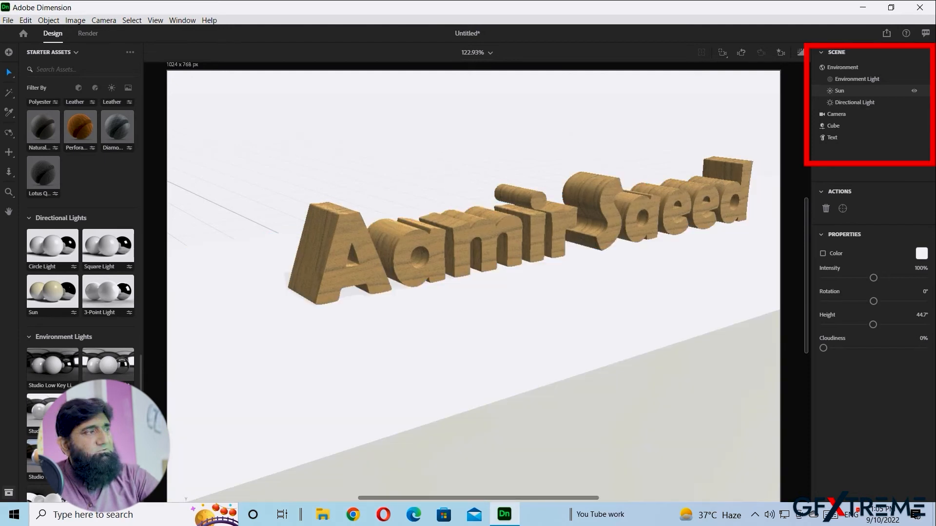
{"action": "left_click", "coordinate": [914, 90]}
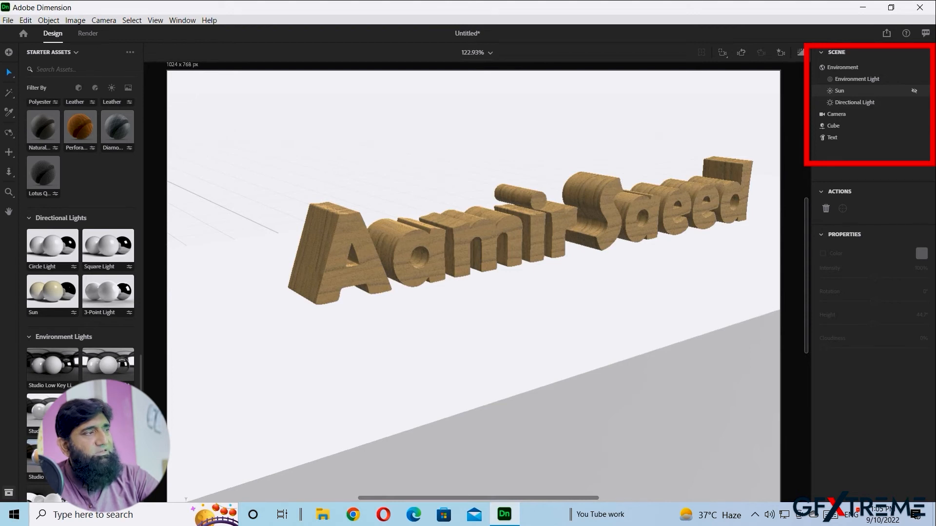
{"action": "left_click", "coordinate": [840, 91]}
{"action": "key", "text": "Delete"}
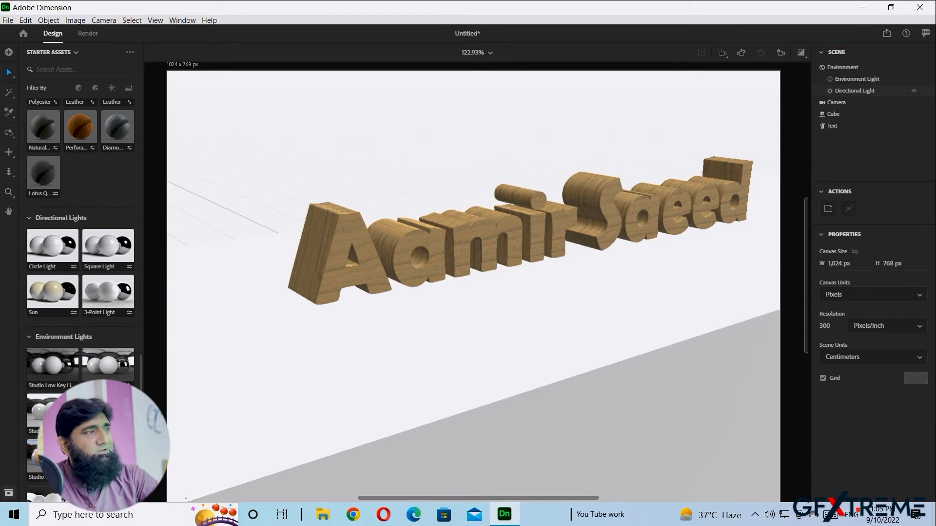
- Keep the Directional Light's shape as Circle and give it a blue colour
{"action": "left_click", "coordinate": [904, 92]}
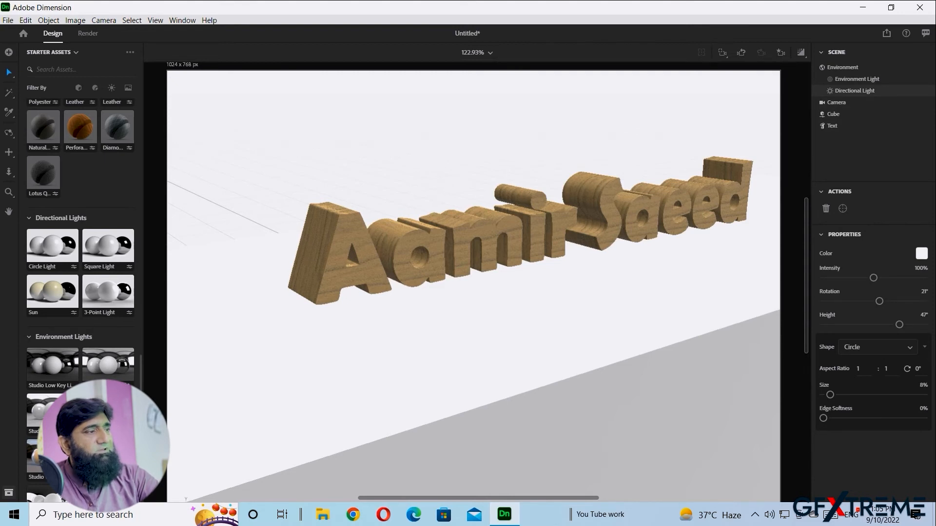
{"action": "left_click", "coordinate": [878, 347]}
{"action": "left_click", "coordinate": [879, 347]}
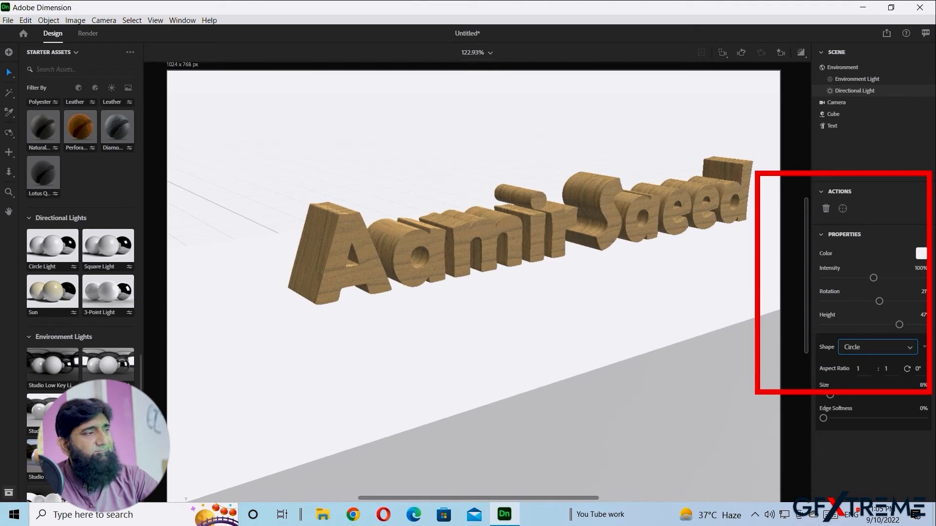
{"action": "left_click", "coordinate": [921, 253]}
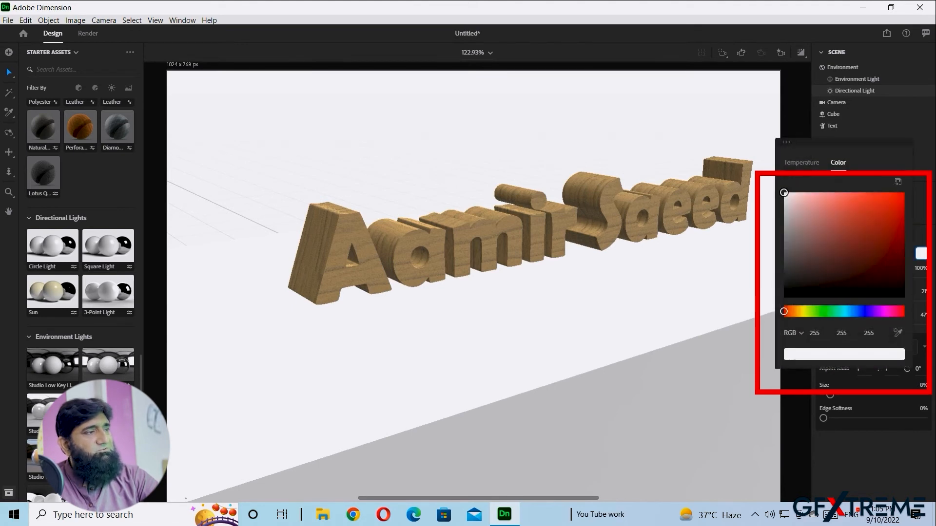
{"action": "left_click", "coordinate": [829, 312]}
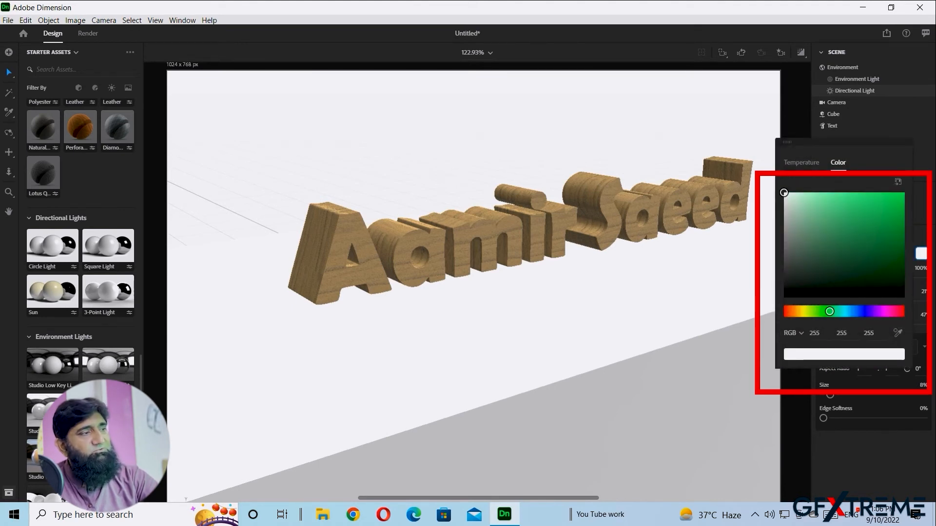
{"action": "left_click", "coordinate": [890, 202]}
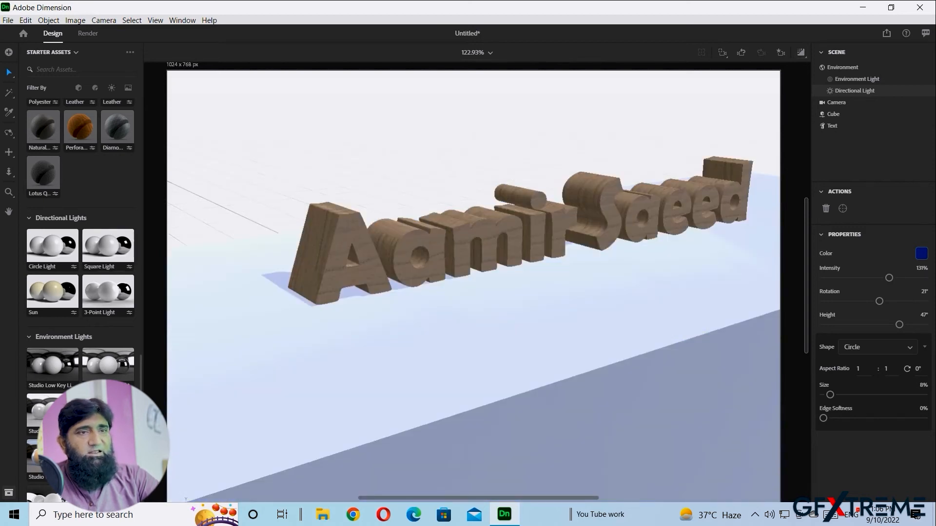
- Add a Sphere from Basic Shapes to the scene, resting on the floor
{"action": "scroll", "coordinate": [80, 244], "scroll_direction": "down", "scroll_amount": 3}
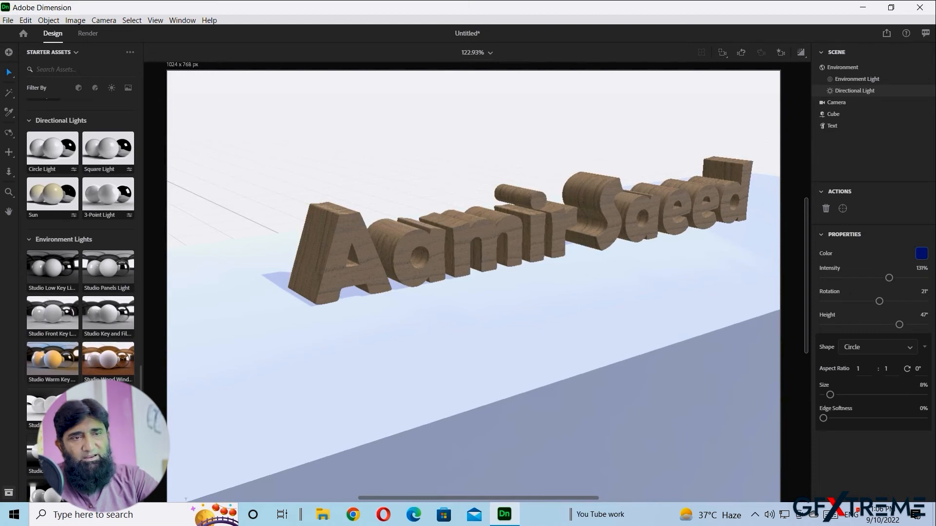
{"action": "scroll", "coordinate": [80, 244], "scroll_direction": "up", "scroll_amount": 5}
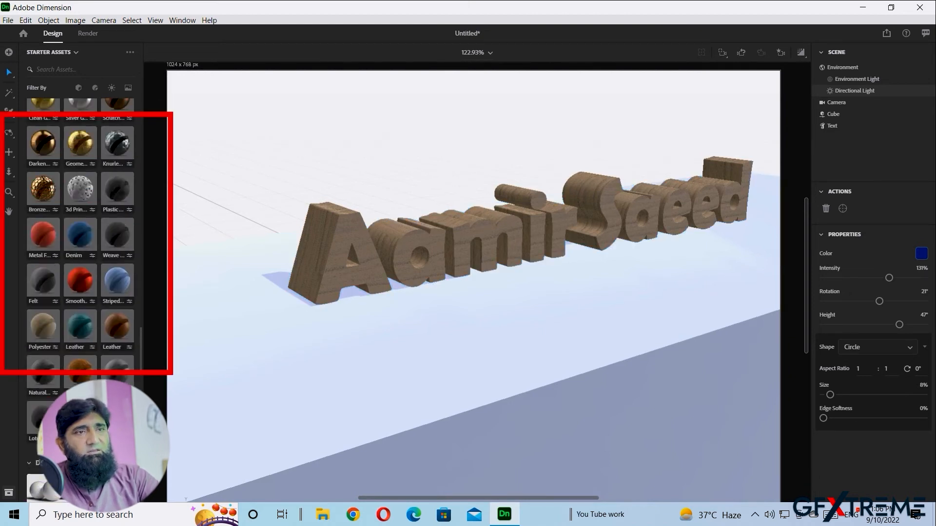
{"action": "scroll", "coordinate": [81, 244], "scroll_direction": "up", "scroll_amount": 10}
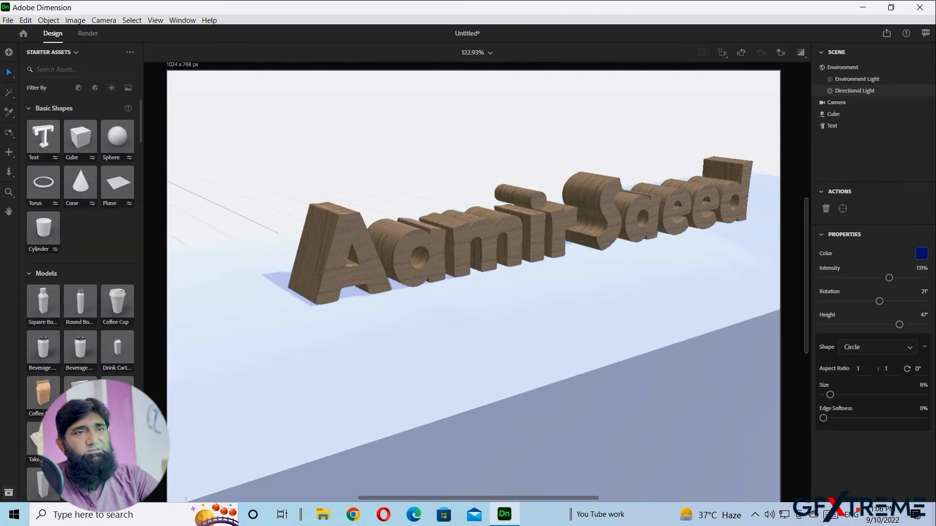
{"action": "left_click_drag", "start_coordinate": [567, 423], "coordinate": [303, 363]}
{"action": "middle_click_drag", "start_coordinate": [303, 363], "coordinate": [371, 409]}
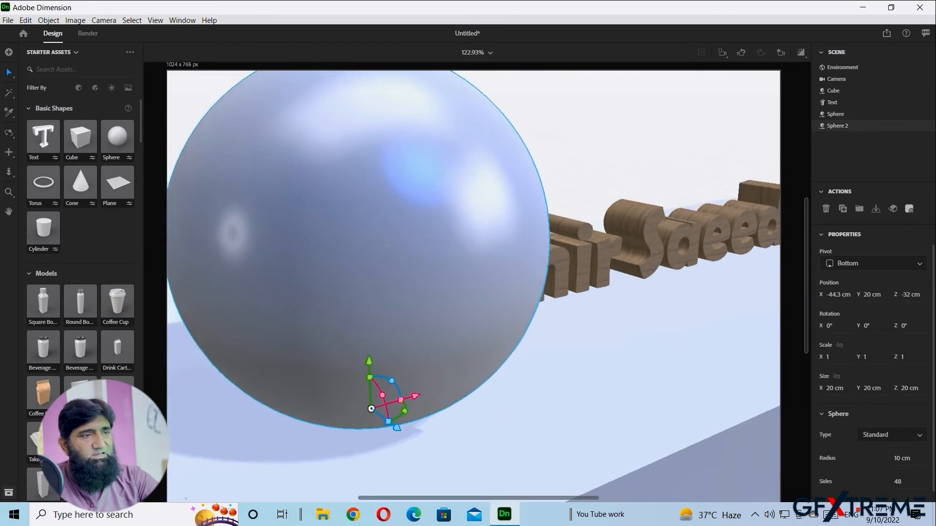
{"action": "scroll", "coordinate": [372, 409], "scroll_direction": "down", "scroll_amount": 3}
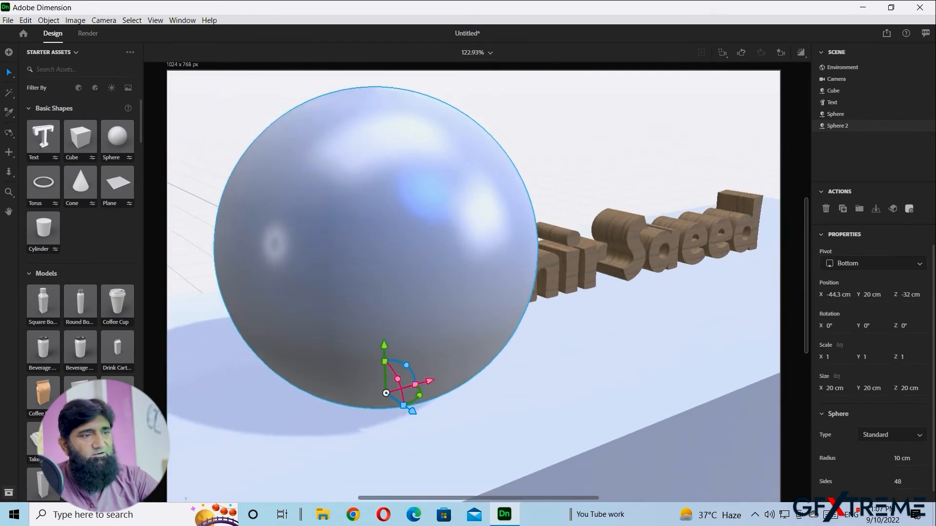
{"action": "left_click_drag", "start_coordinate": [403, 404], "coordinate": [377, 432]}
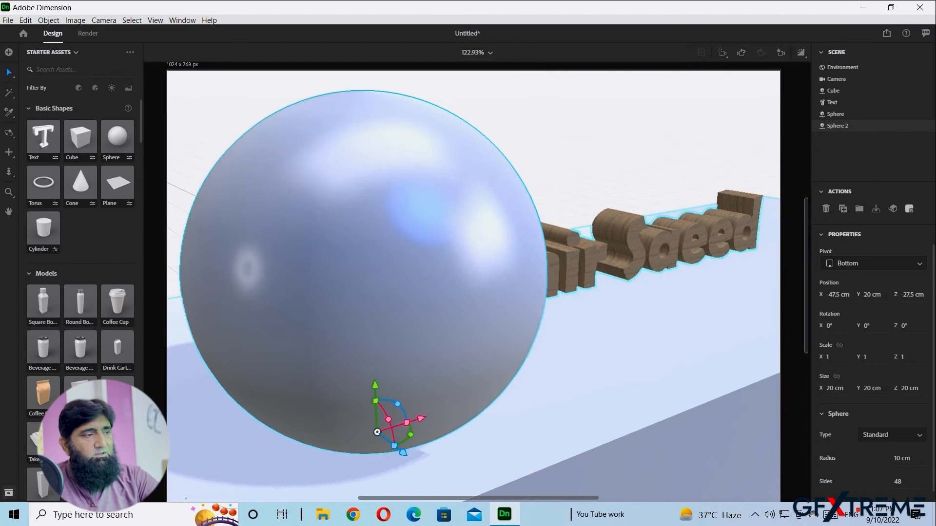
- Shrink the sphere to a 5 cm radius and place it left of the text
{"action": "left_click_drag", "start_coordinate": [902, 448], "coordinate": [885, 448]}
{"action": "left_click_drag", "start_coordinate": [377, 433], "coordinate": [288, 390]}
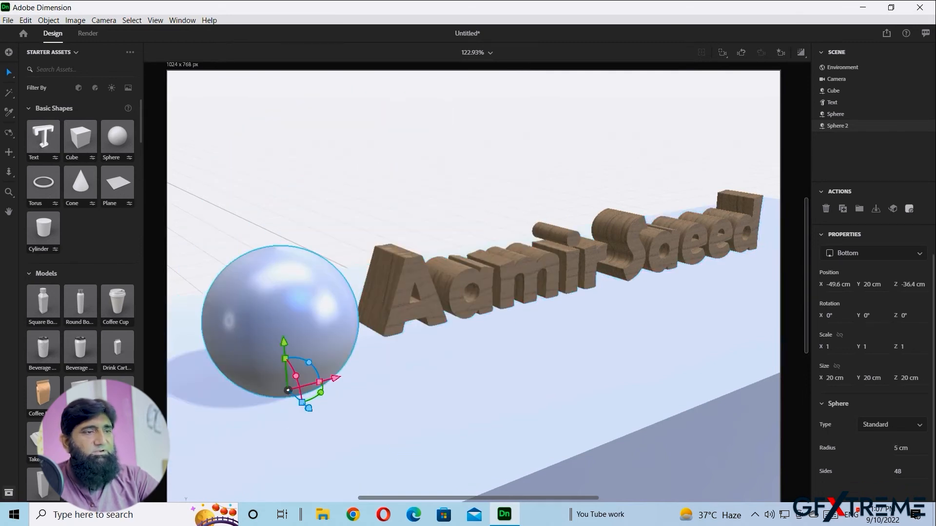
{"action": "middle_click_drag", "start_coordinate": [288, 390], "coordinate": [308, 378]}
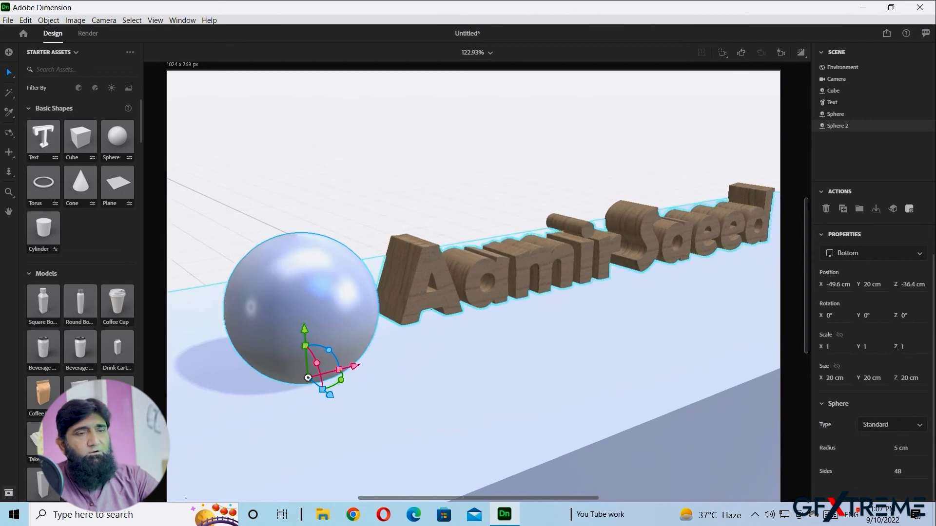
{"action": "scroll", "coordinate": [80, 234], "scroll_direction": "down", "scroll_amount": 15}
{"action": "scroll", "coordinate": [80, 234], "scroll_direction": "down", "scroll_amount": 6}
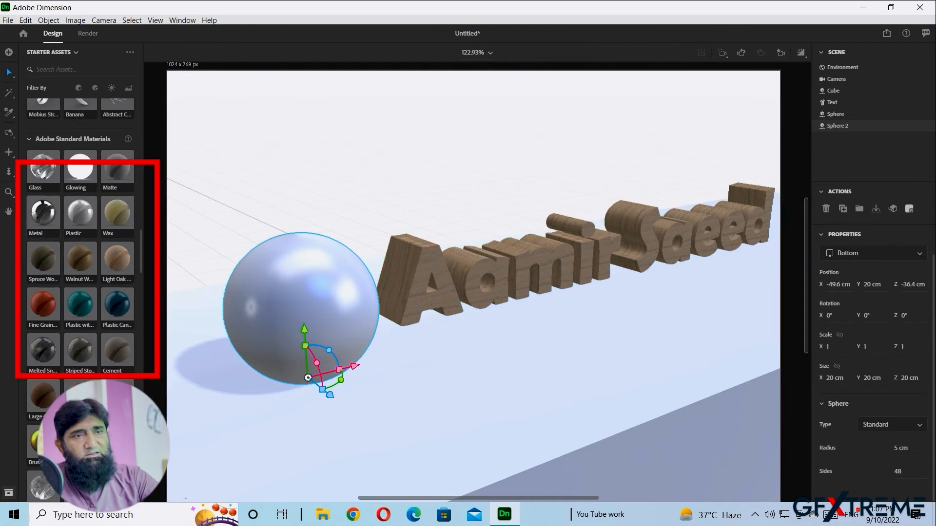
- Apply the Metal material to the sphere for a chrome finish
{"action": "left_click_drag", "start_coordinate": [43, 213], "coordinate": [289, 315]}
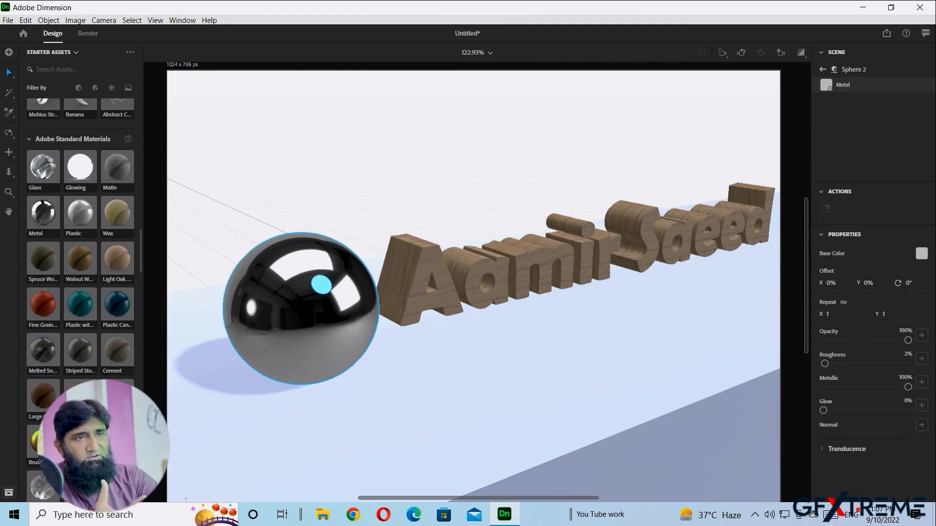
{"action": "scroll", "coordinate": [80, 244], "scroll_direction": "down", "scroll_amount": 15}
{"action": "scroll", "coordinate": [81, 243], "scroll_direction": "down", "scroll_amount": 10}
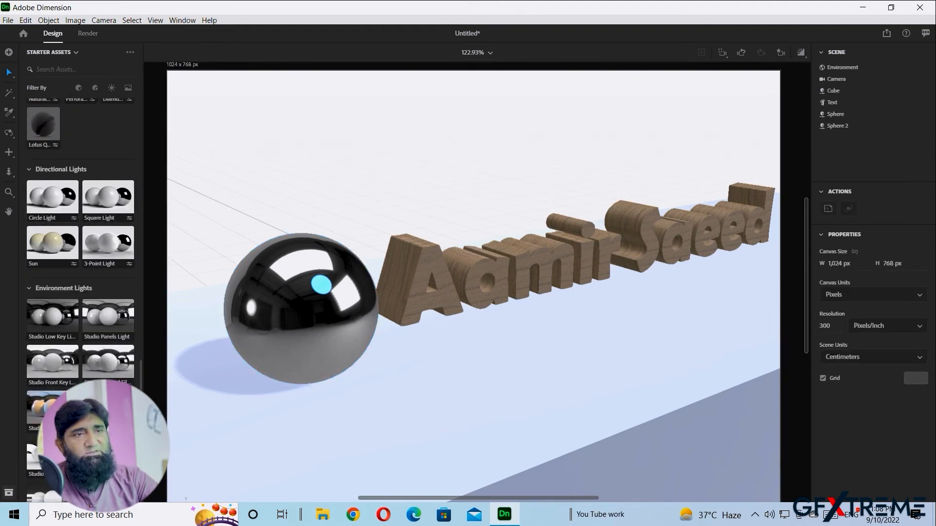
- Add Circle and Square directional lights, then select the Environment Light
{"action": "left_click", "coordinate": [53, 198]}
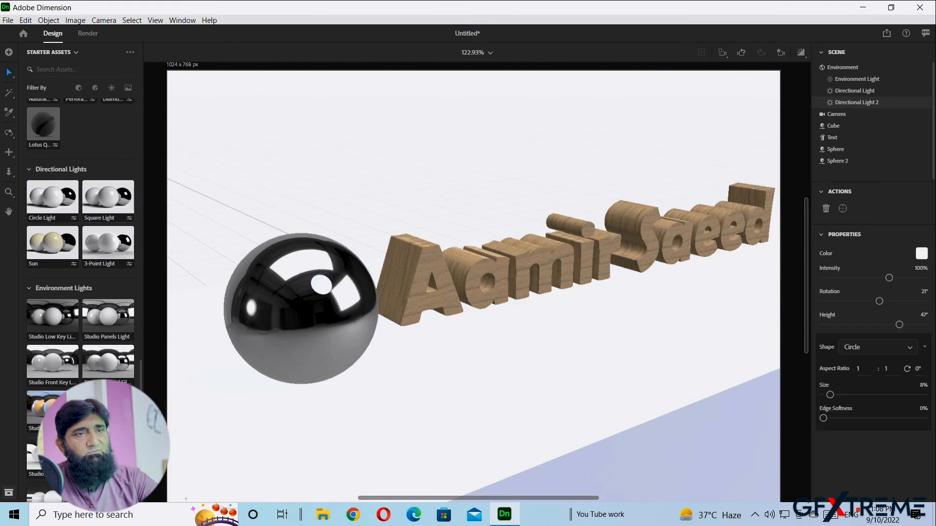
{"action": "left_click", "coordinate": [109, 197]}
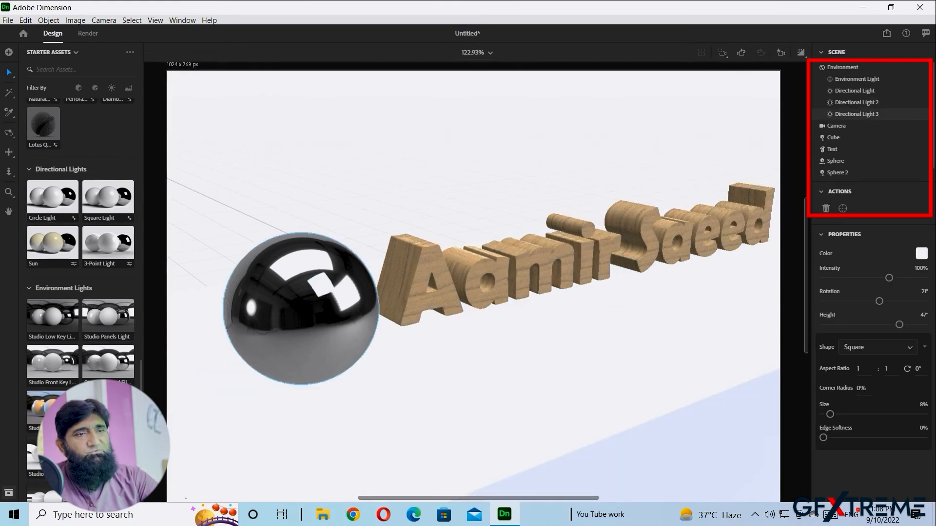
{"action": "left_click", "coordinate": [53, 316]}
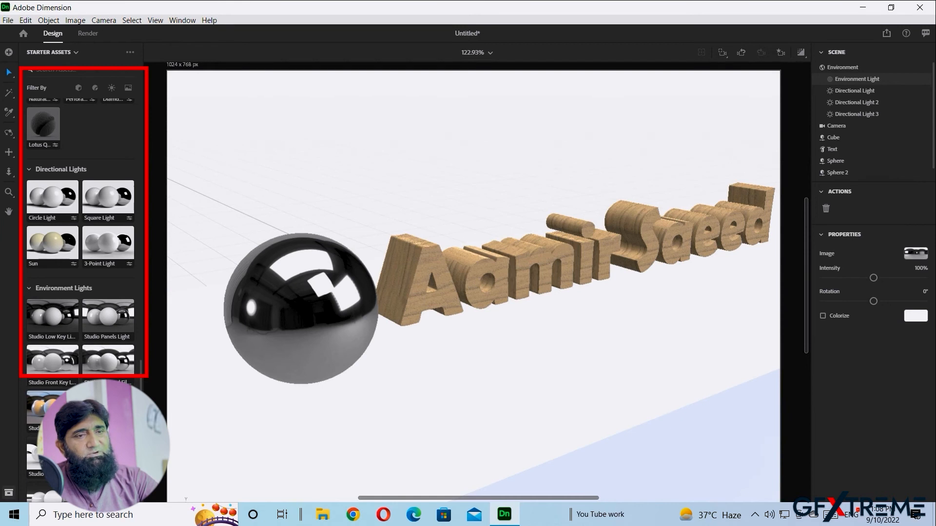
{"action": "scroll", "coordinate": [80, 234], "scroll_direction": "down", "scroll_amount": 2}
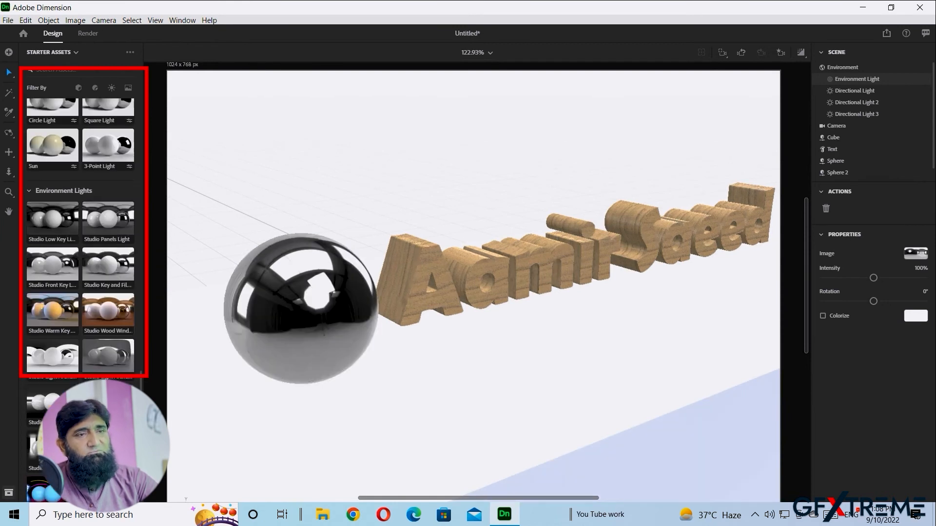
- Try the Studio Wood Window and Studio Softbox 3 Point presets, then settle on Topanga Forest environment lighting
{"action": "left_click", "coordinate": [109, 311]}
{"action": "scroll", "coordinate": [80, 234], "scroll_direction": "down", "scroll_amount": 3}
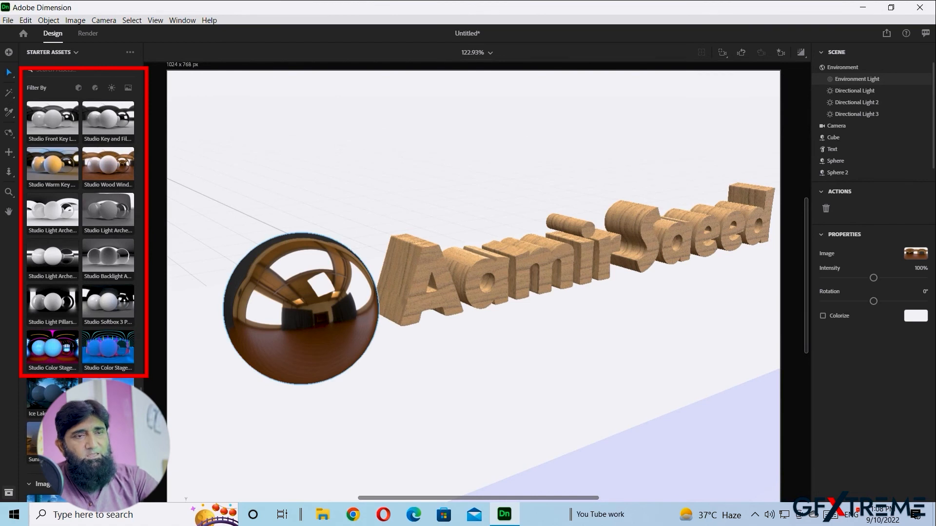
{"action": "left_click", "coordinate": [53, 302]}
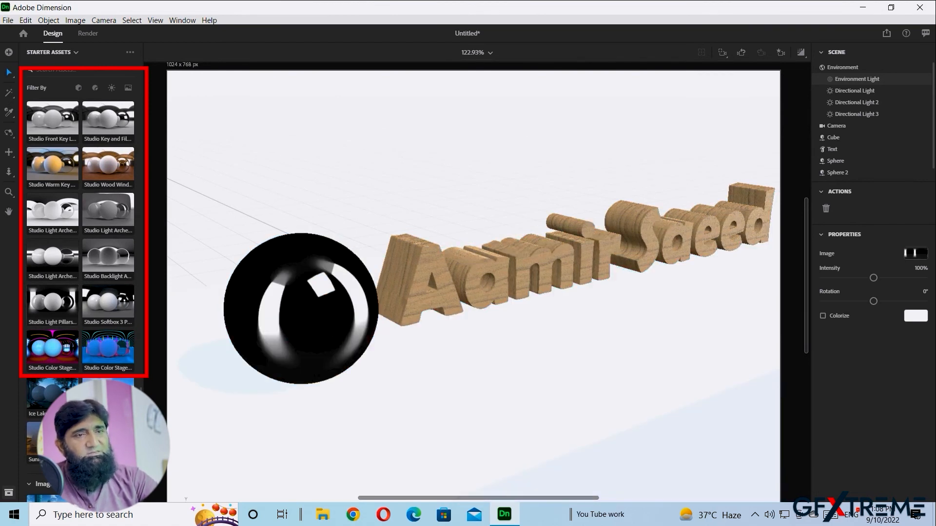
{"action": "left_click", "coordinate": [108, 303]}
{"action": "scroll", "coordinate": [108, 302], "scroll_direction": "down", "scroll_amount": 2}
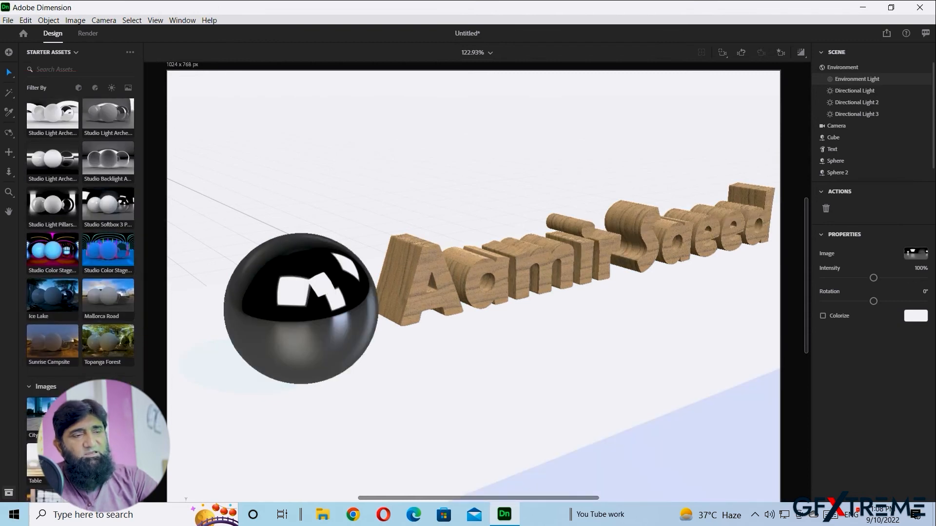
{"action": "left_click", "coordinate": [109, 342]}
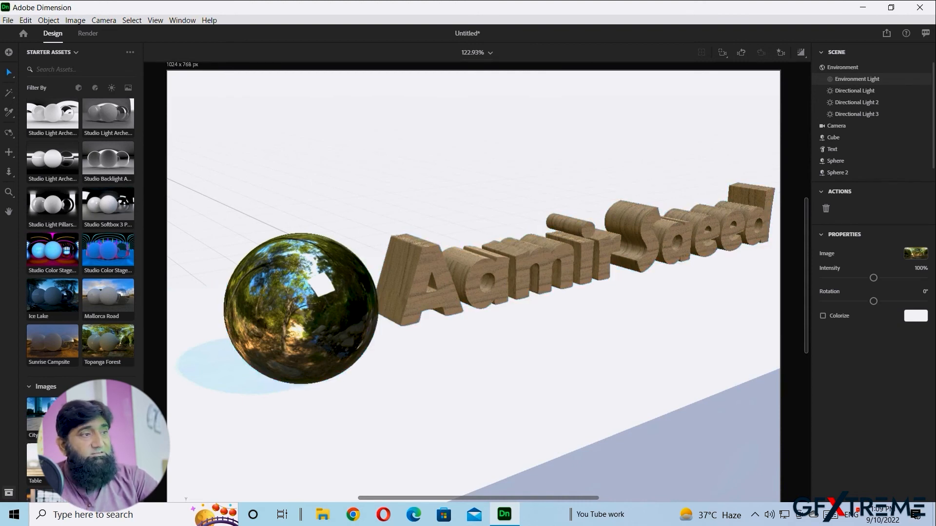
{"action": "right_click_drag", "start_coordinate": [488, 292], "coordinate": [493, 273]}
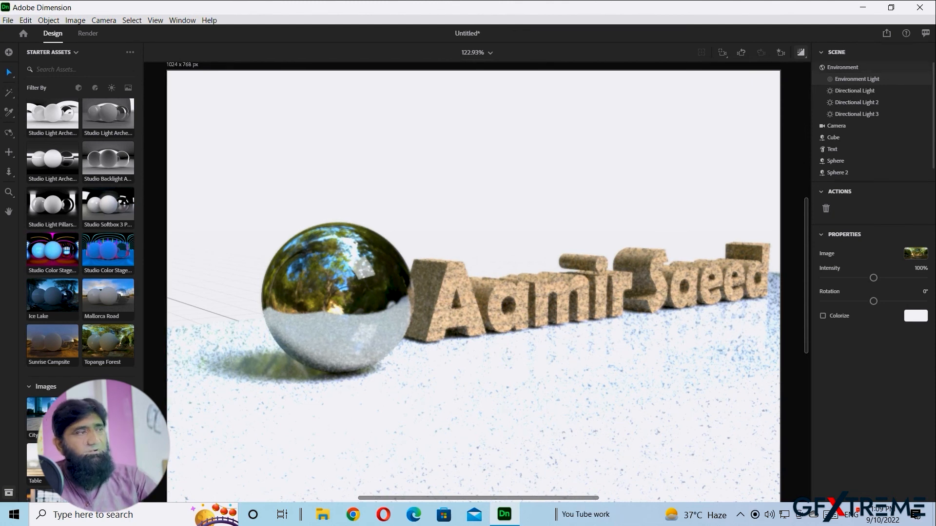
{"action": "scroll", "coordinate": [81, 244], "scroll_direction": "down", "scroll_amount": 4}
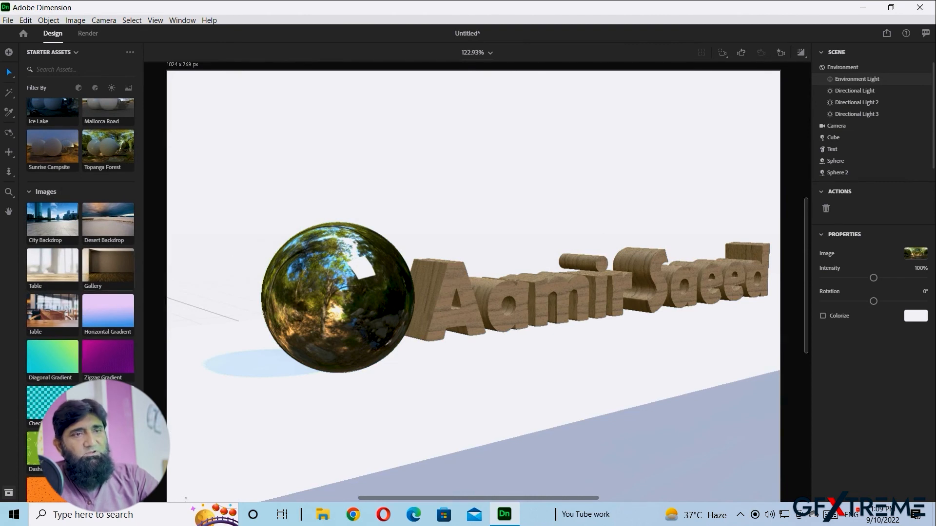
{"action": "scroll", "coordinate": [81, 244], "scroll_direction": "up", "scroll_amount": 2}
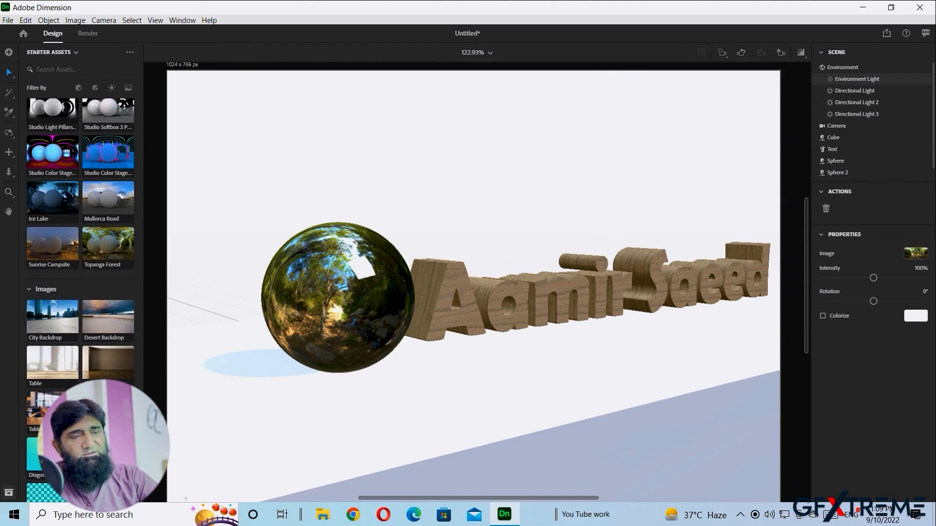
- Place the City Backdrop behind the scene and use 1-snapshot.png as the Environment Light image
{"action": "left_click_drag", "start_coordinate": [52, 320], "coordinate": [265, 234]}
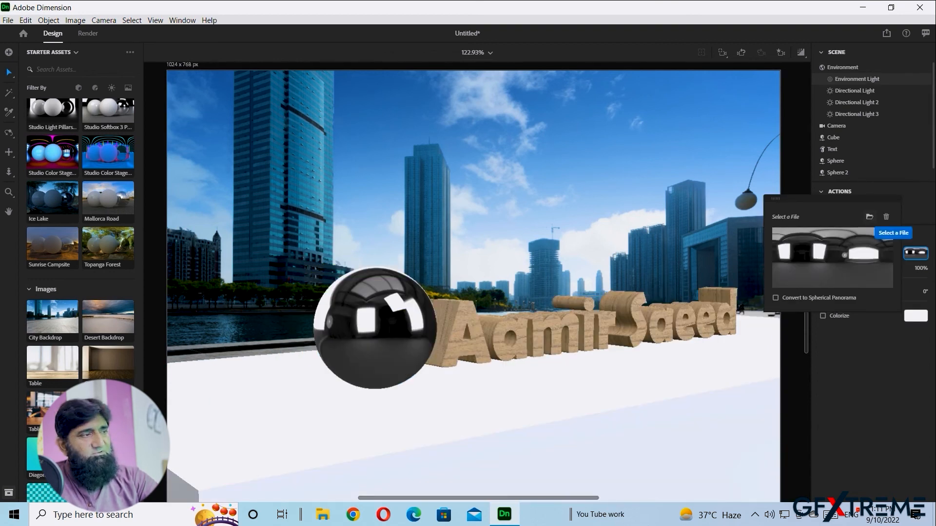
{"action": "left_click", "coordinate": [870, 217]}
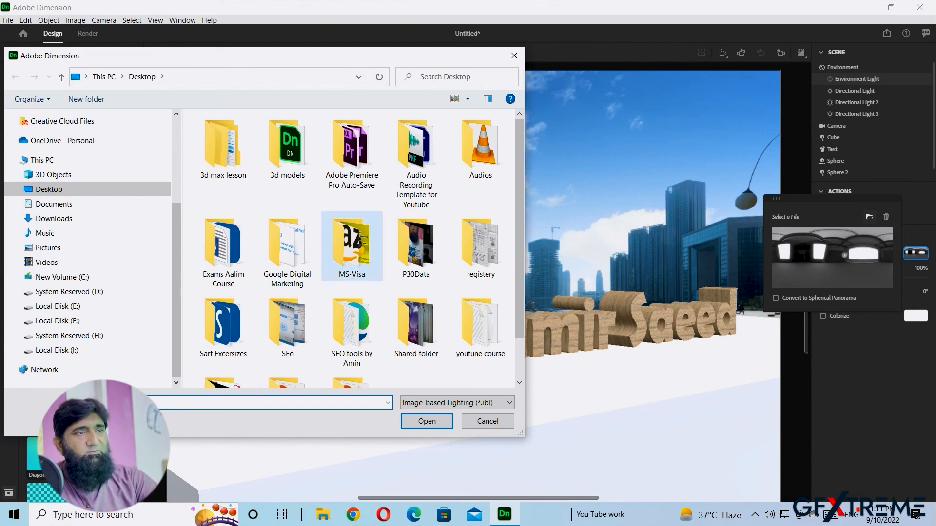
{"action": "scroll", "coordinate": [352, 258], "scroll_direction": "down", "scroll_amount": 1}
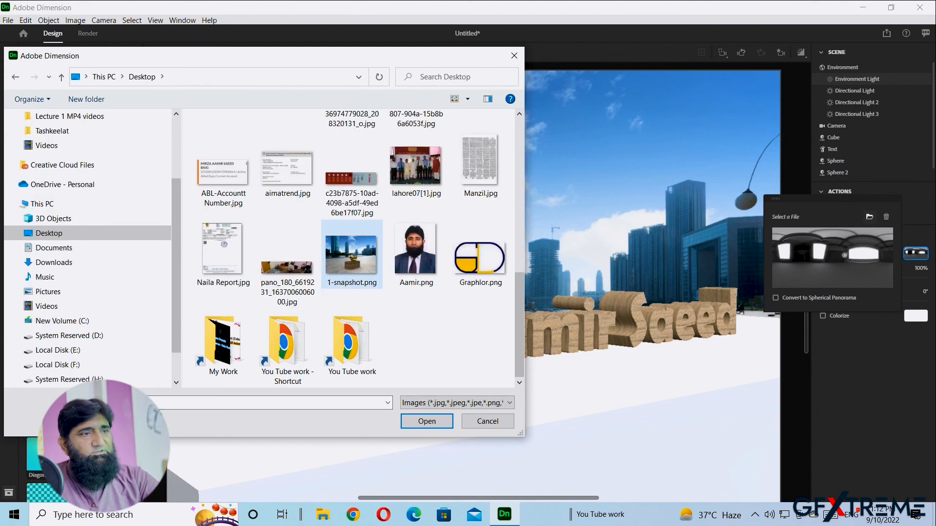
{"action": "left_click", "coordinate": [371, 285]}
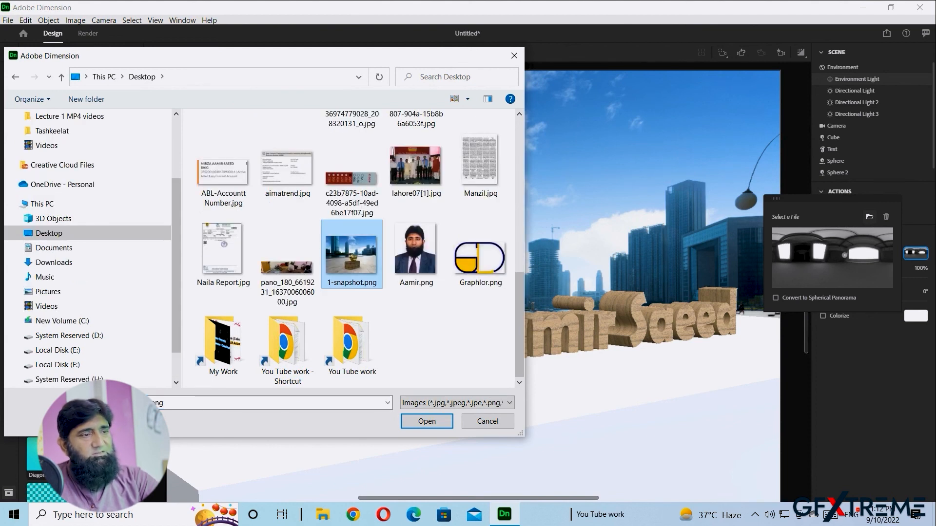
{"action": "left_click", "coordinate": [427, 422]}
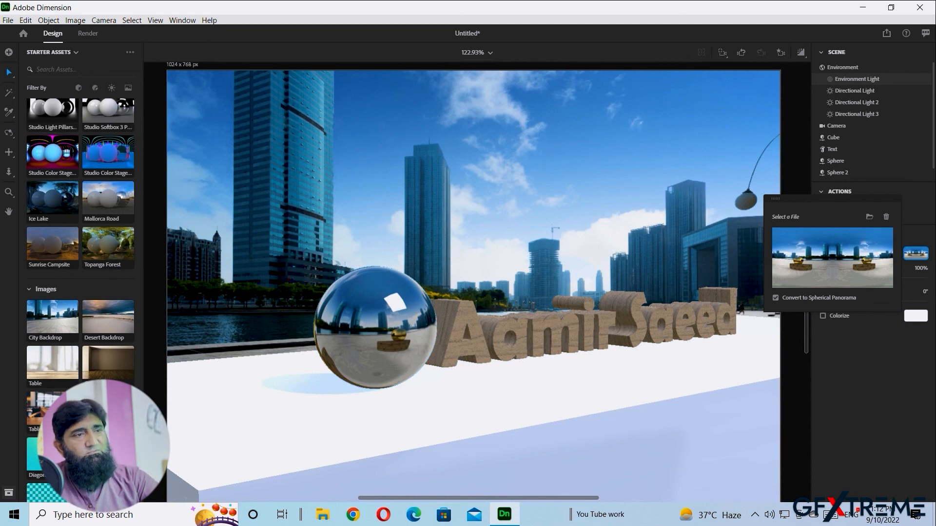
- Delete the white cube from under the text
{"action": "right_click_drag", "start_coordinate": [493, 414], "coordinate": [453, 417]}
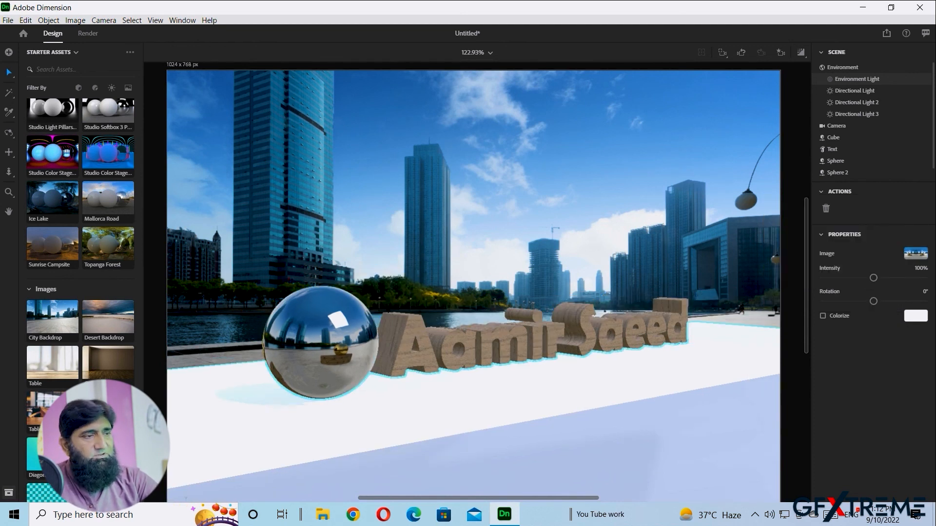
{"action": "left_click", "coordinate": [453, 414]}
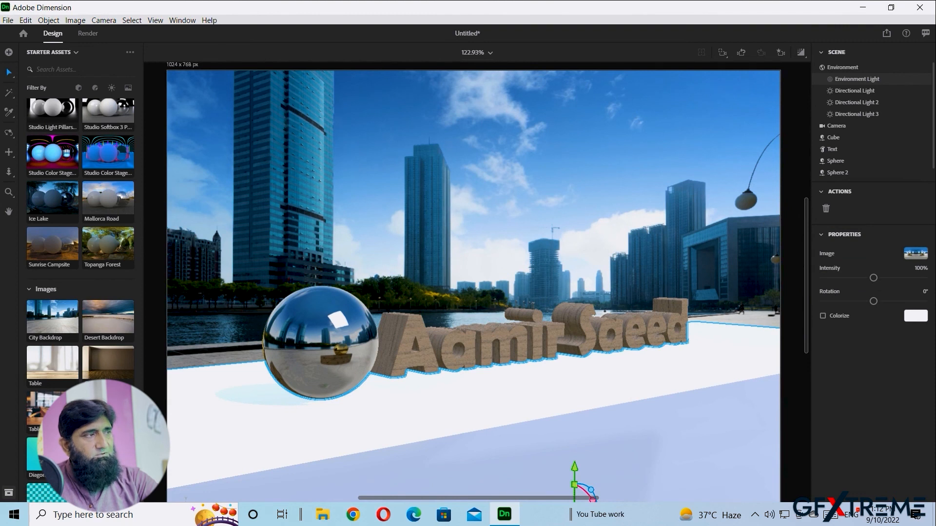
{"action": "key", "text": "Delete"}
- Slide the chrome sphere along the plaza to just behind the wooden text, then zoom the camera closer
{"action": "left_click_drag", "start_coordinate": [321, 398], "coordinate": [426, 383]}
{"action": "left_click_drag", "start_coordinate": [426, 383], "coordinate": [428, 382]}
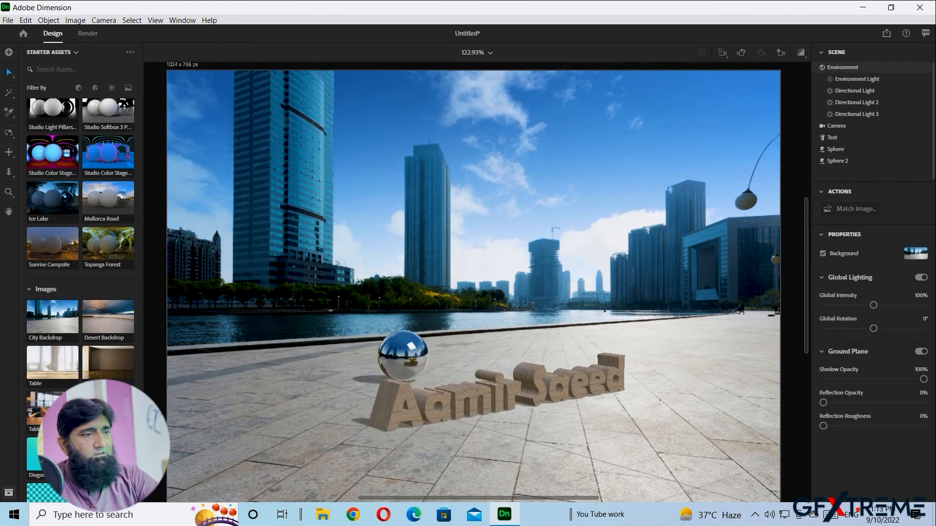
{"action": "scroll", "coordinate": [487, 392], "scroll_direction": "up", "scroll_amount": 2}
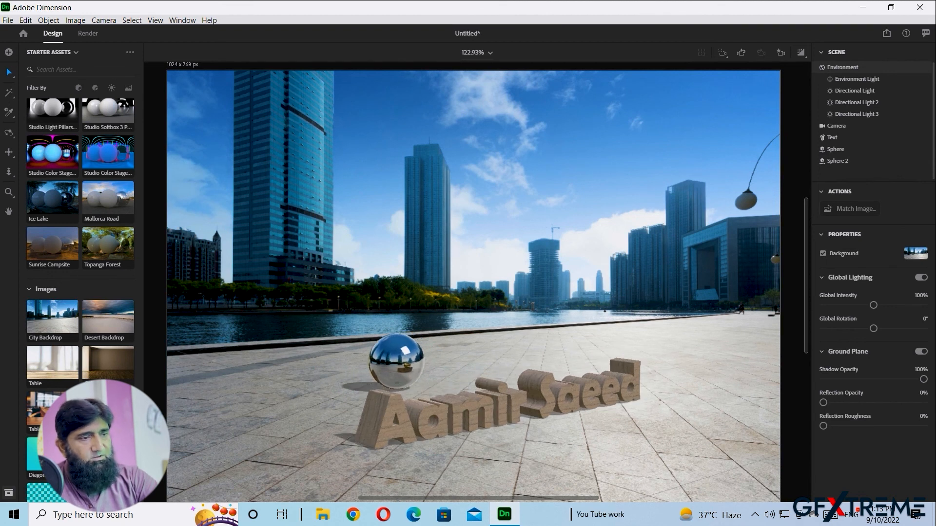
{"action": "scroll", "coordinate": [488, 398], "scroll_direction": "up", "scroll_amount": 1}
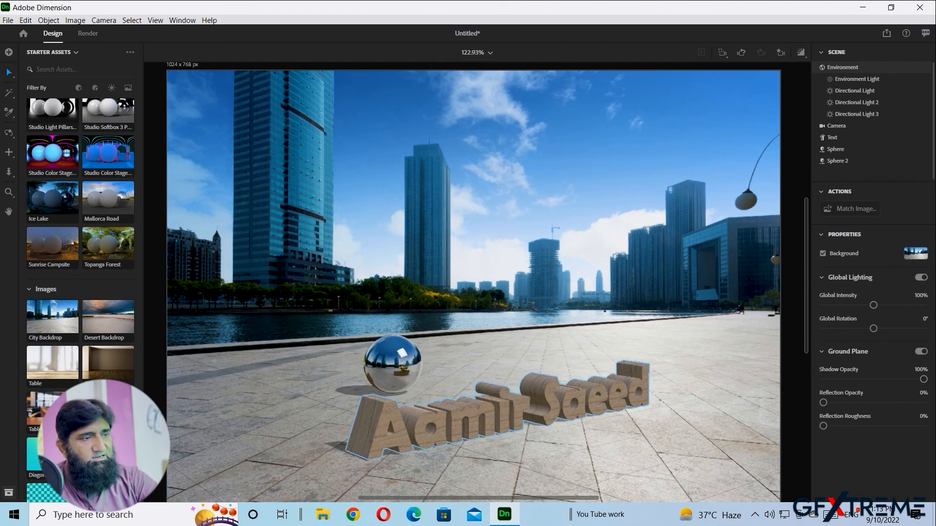